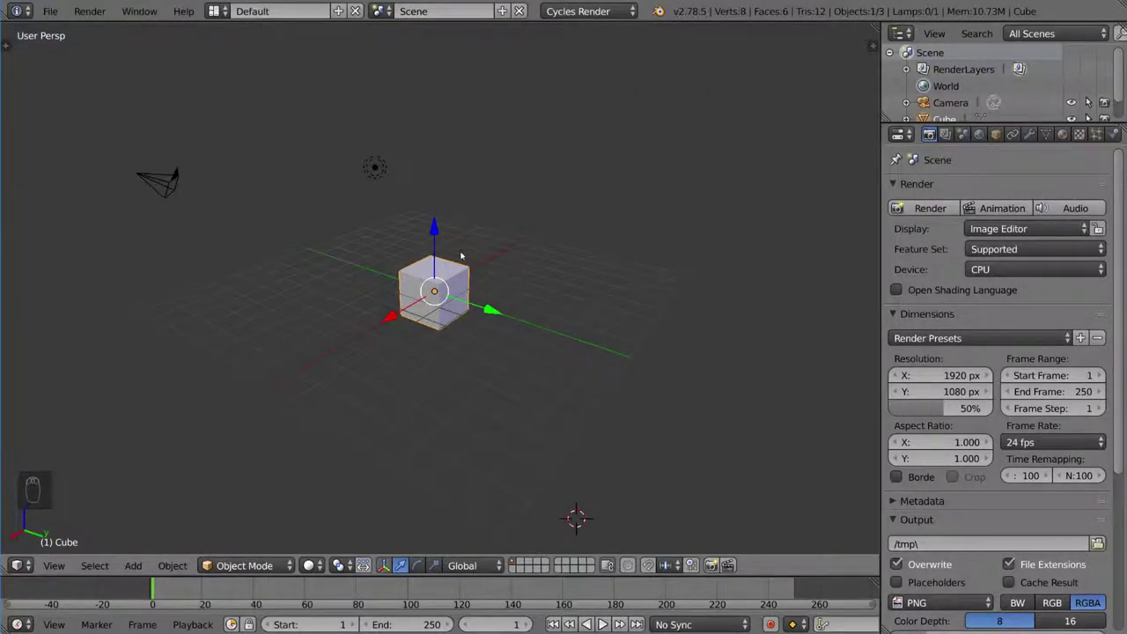
key("n")
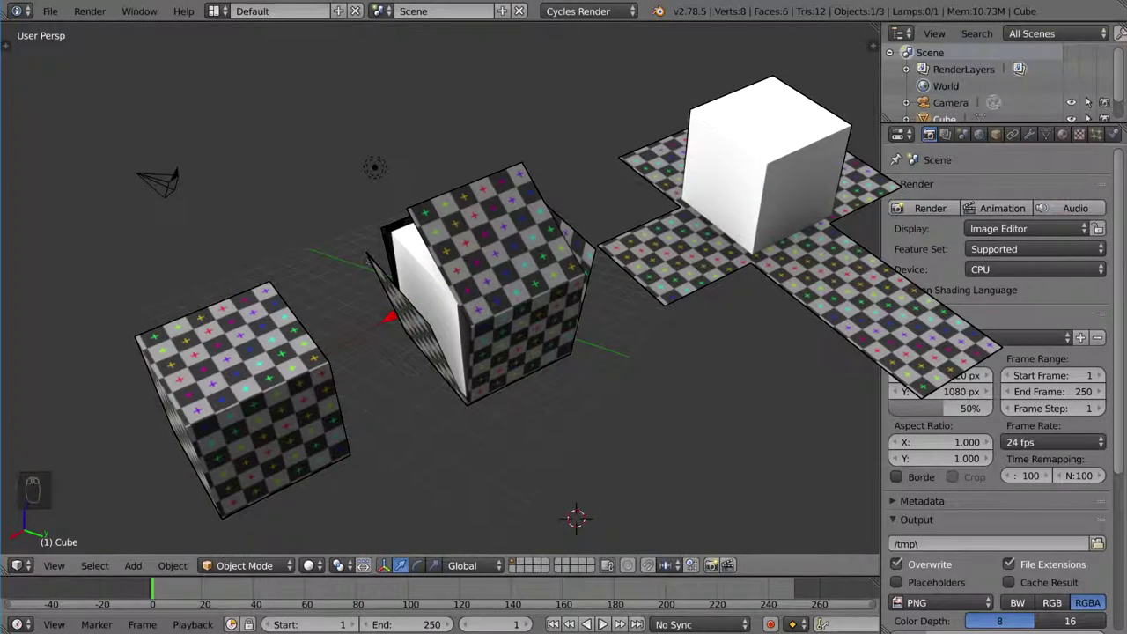
key("n")
key("n")
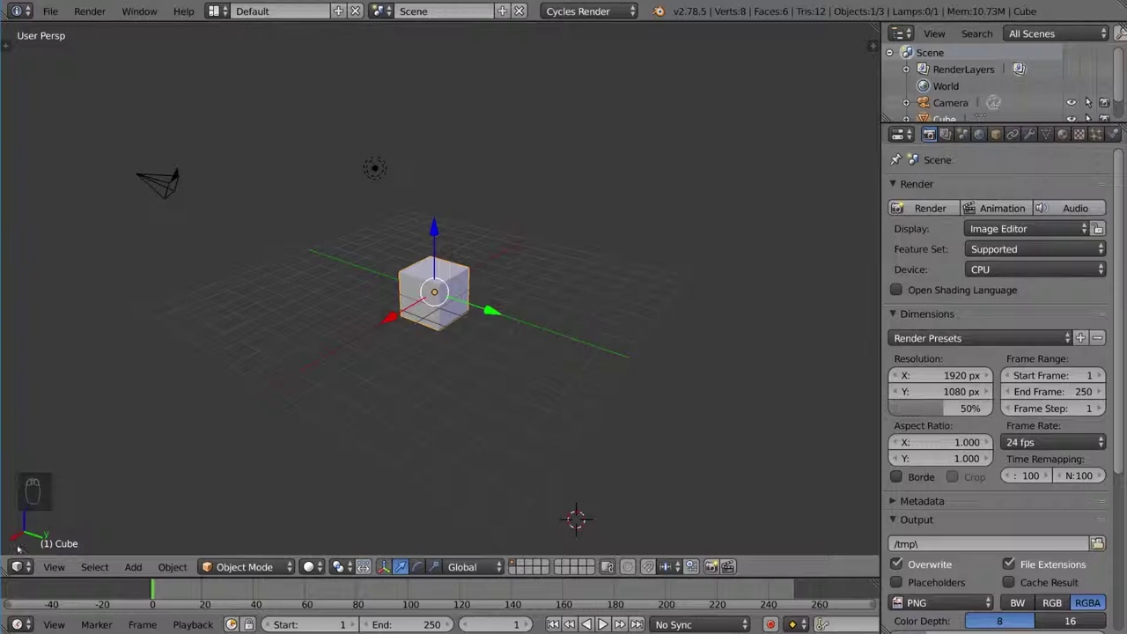
Split the 3D viewport into two stacked areas and make the lower one a UV/Image Editor
left_click_drag(5, 561, 32, 315)
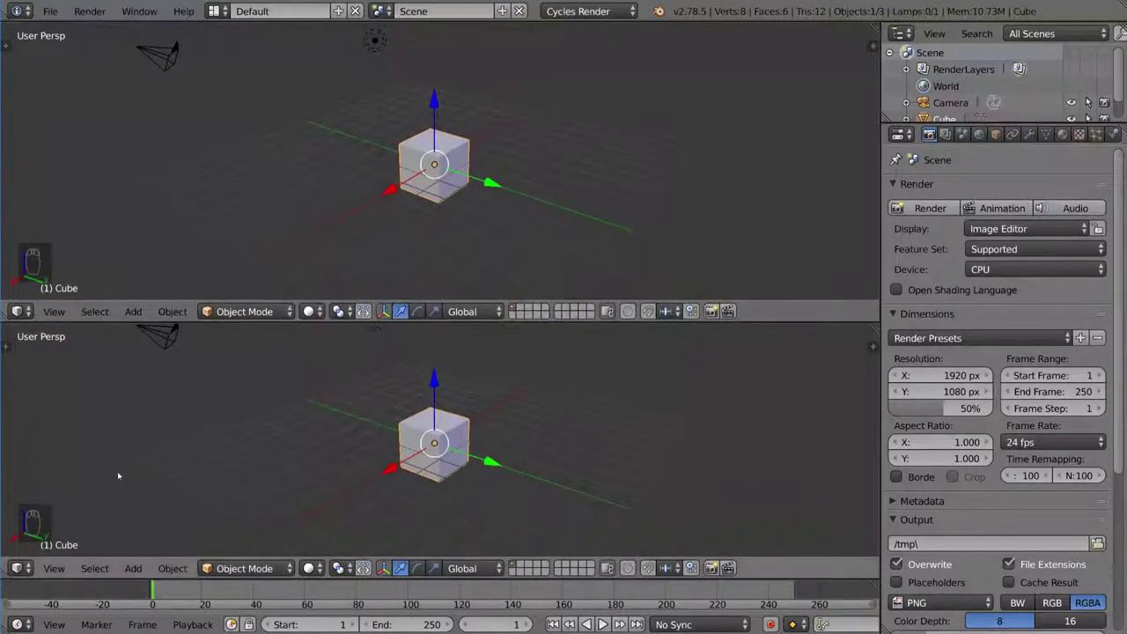
left_click(21, 567)
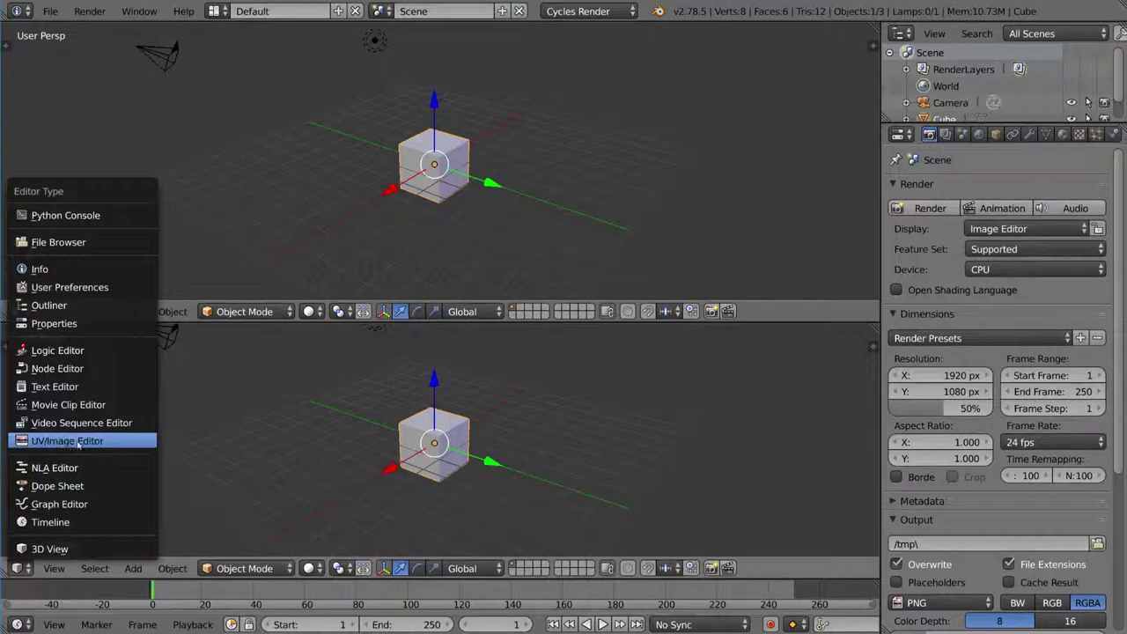
left_click(110, 445)
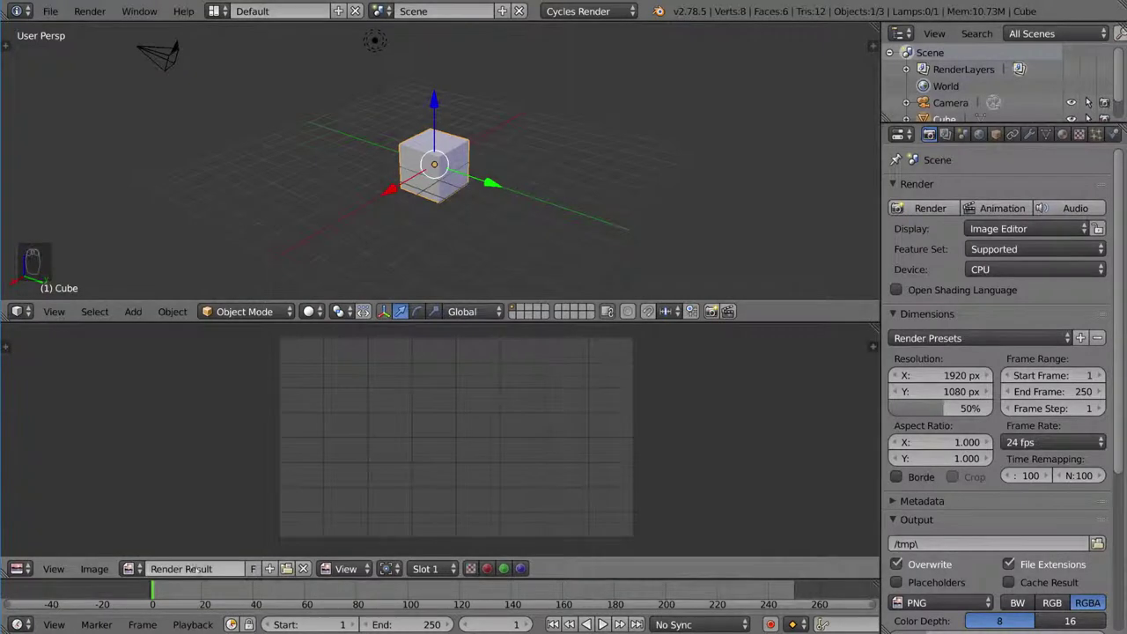
Unlink the Render Result image from the UV/Image Editor
left_click(135, 569)
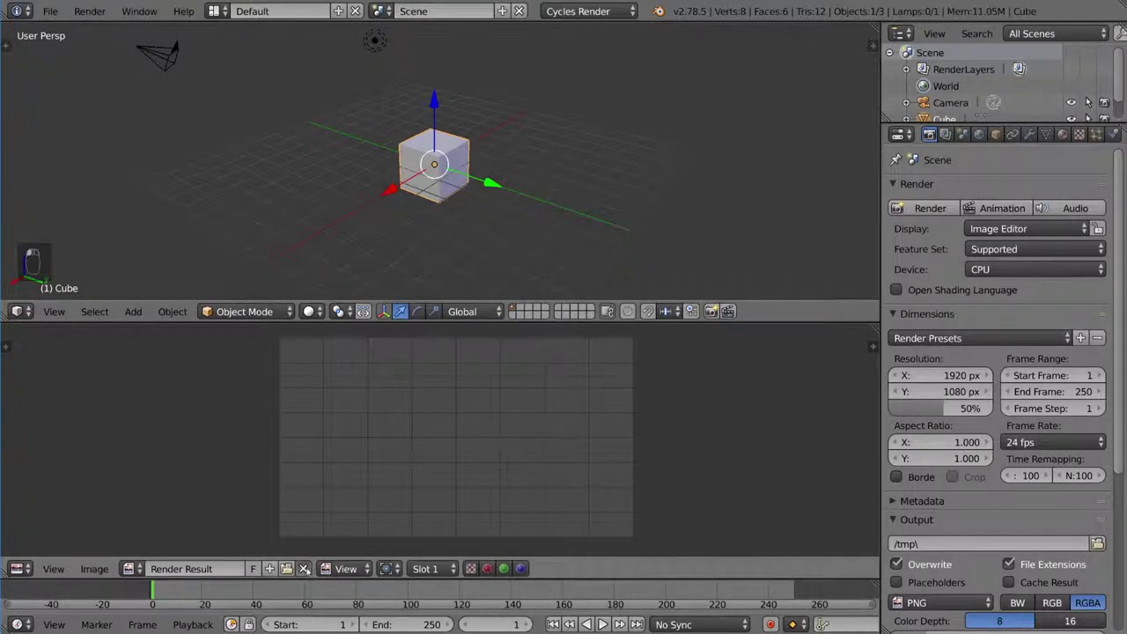
left_click(304, 568)
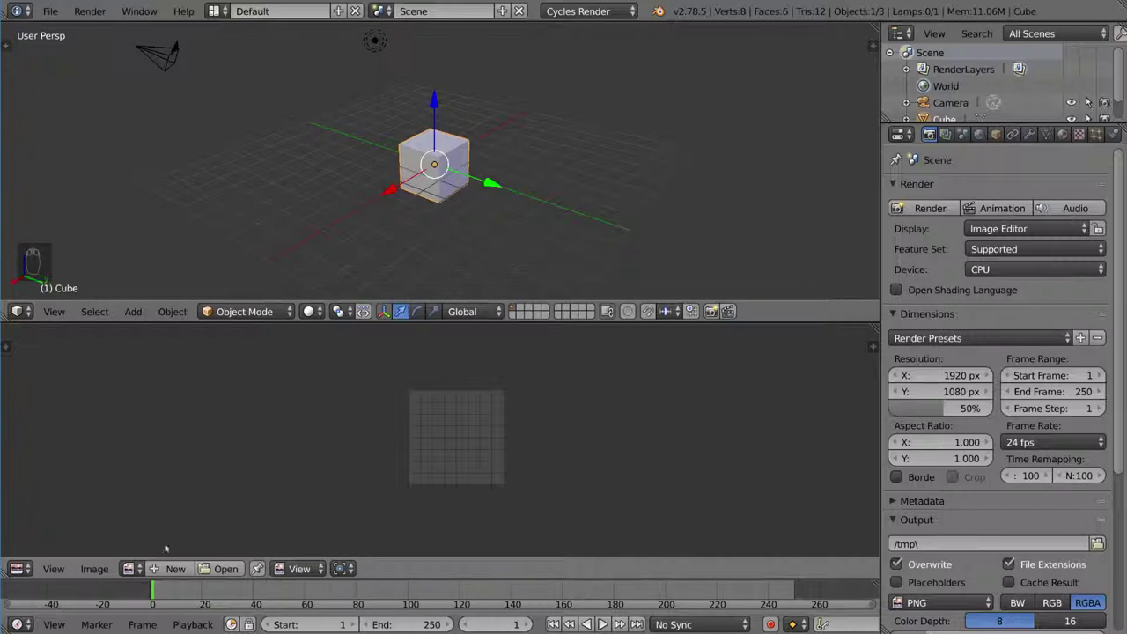
left_click(131, 568)
scroll(470, 440, "up", 3)
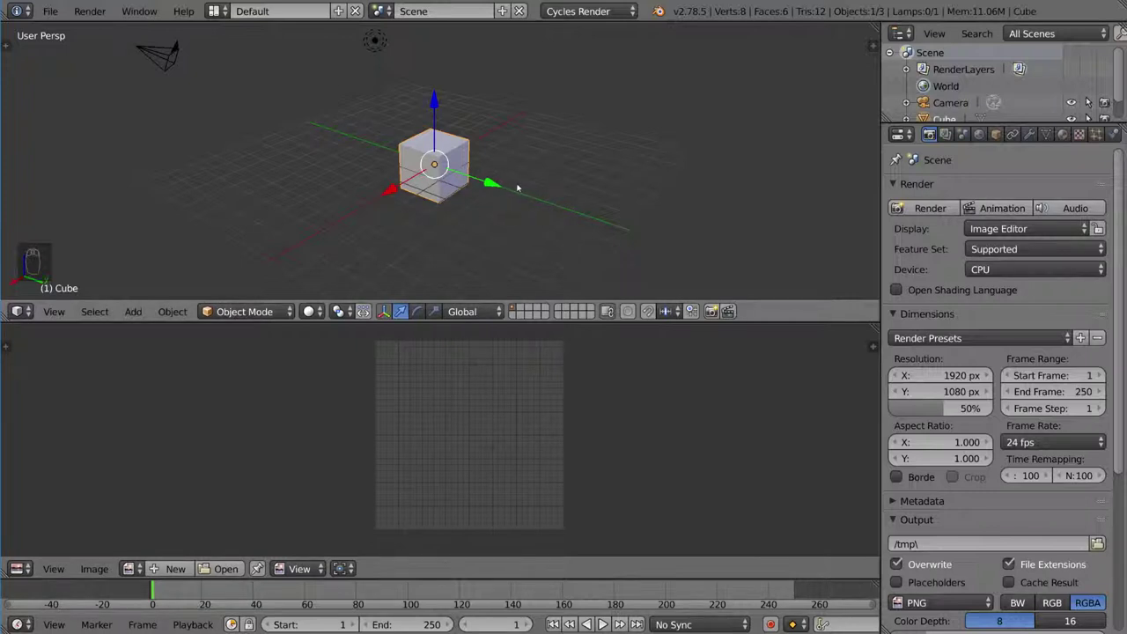
Put the cube in Edit Mode and unwrap all its faces with the Unwrap method
key("Tab")
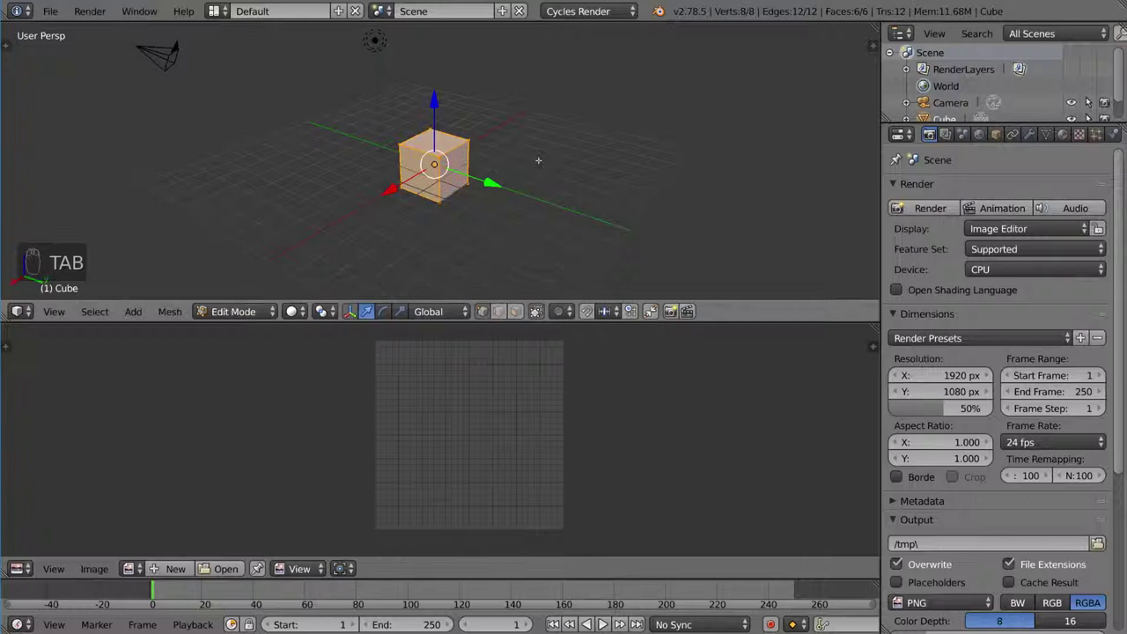
scroll(555, 194, "up", 5)
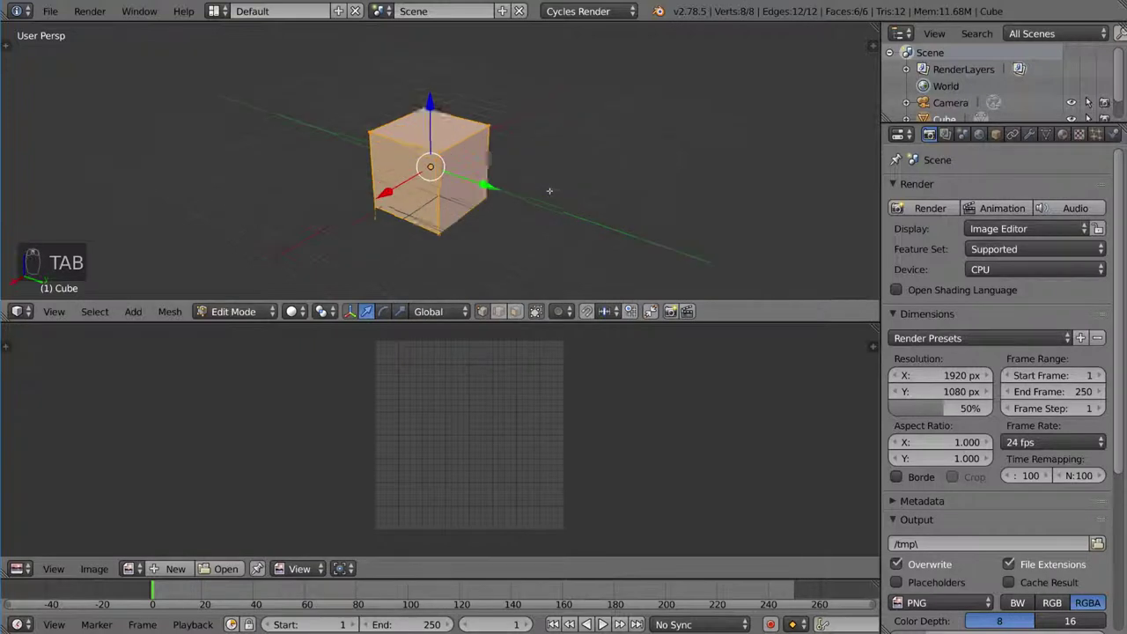
scroll(564, 188, "down", 1)
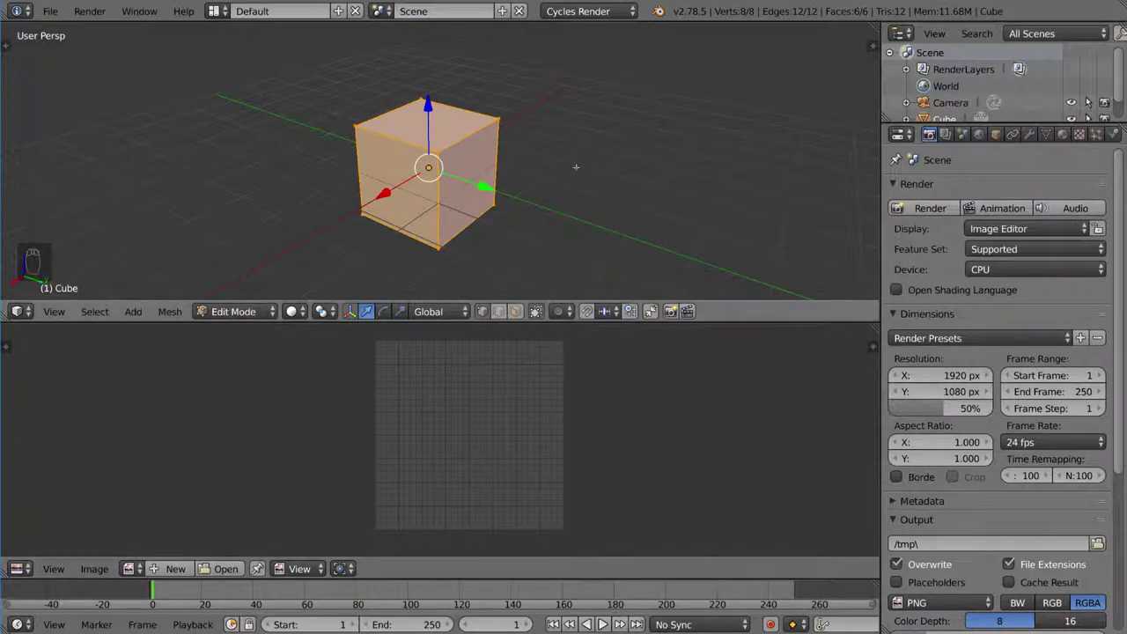
key("u")
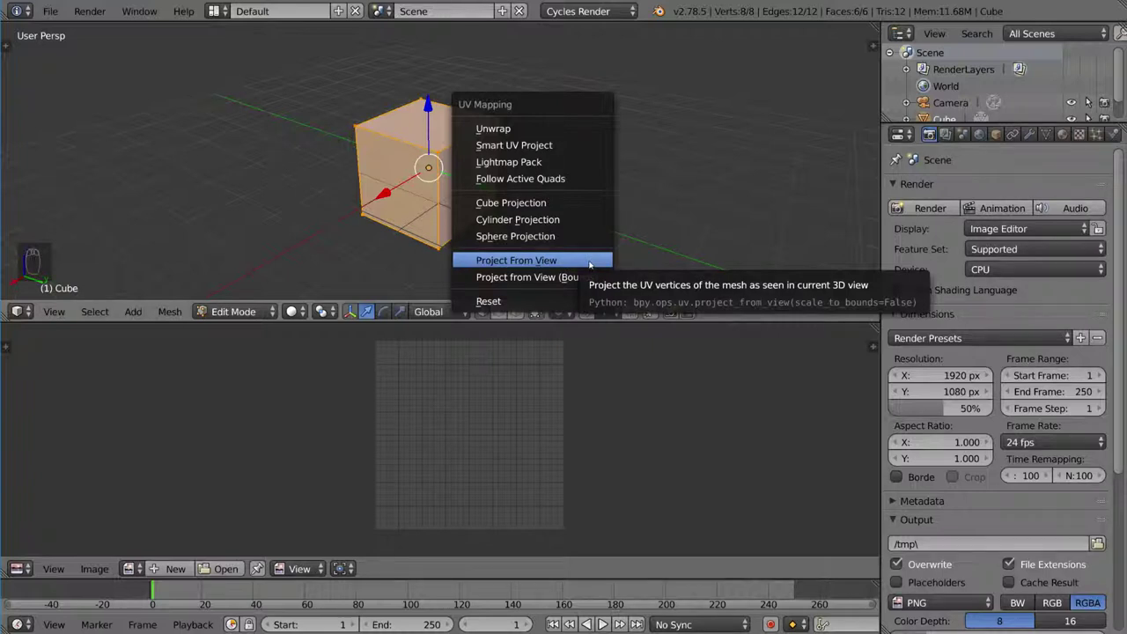
key("u")
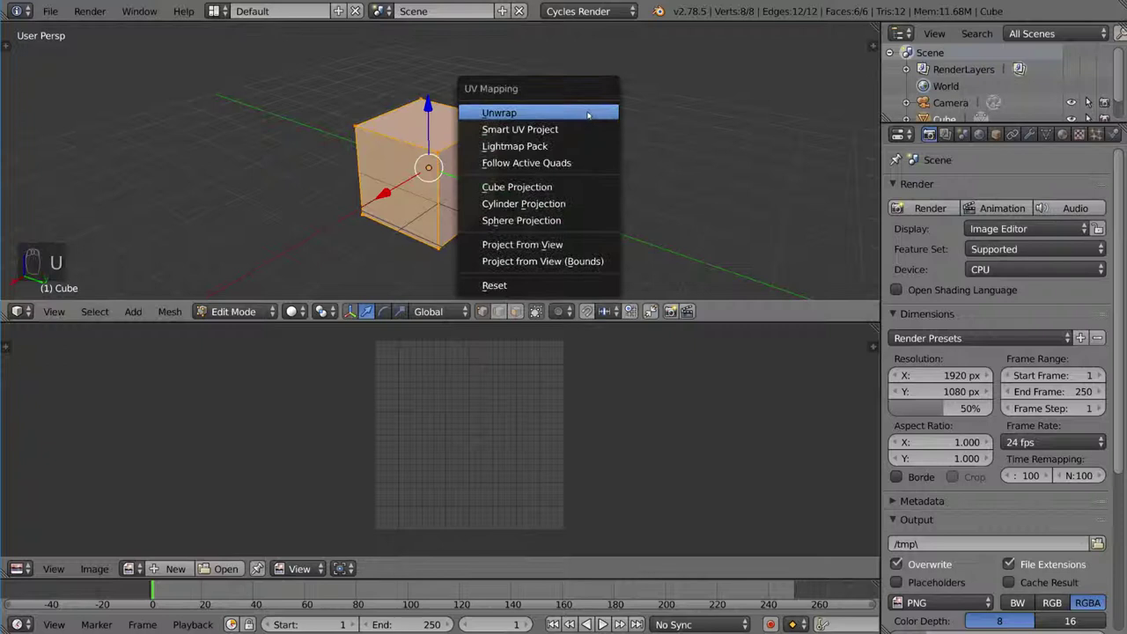
left_click(565, 113)
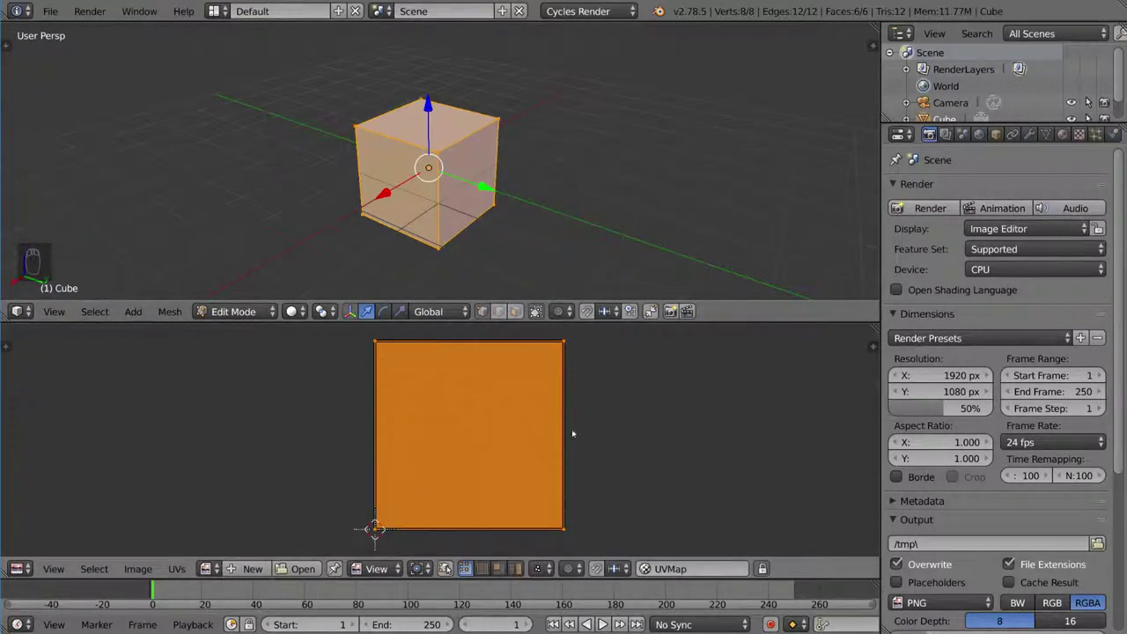
Try moving the corner vertices of the UV square one at a time to check the stacked faces, discarding each move
right_click(569, 347)
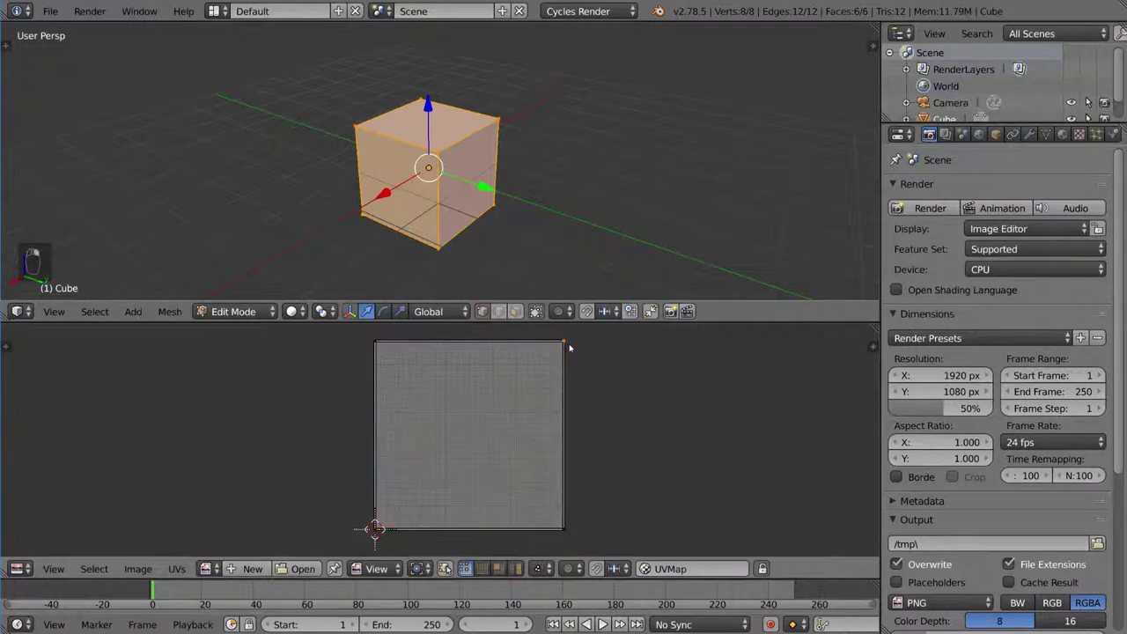
key("g")
right_click(539, 373)
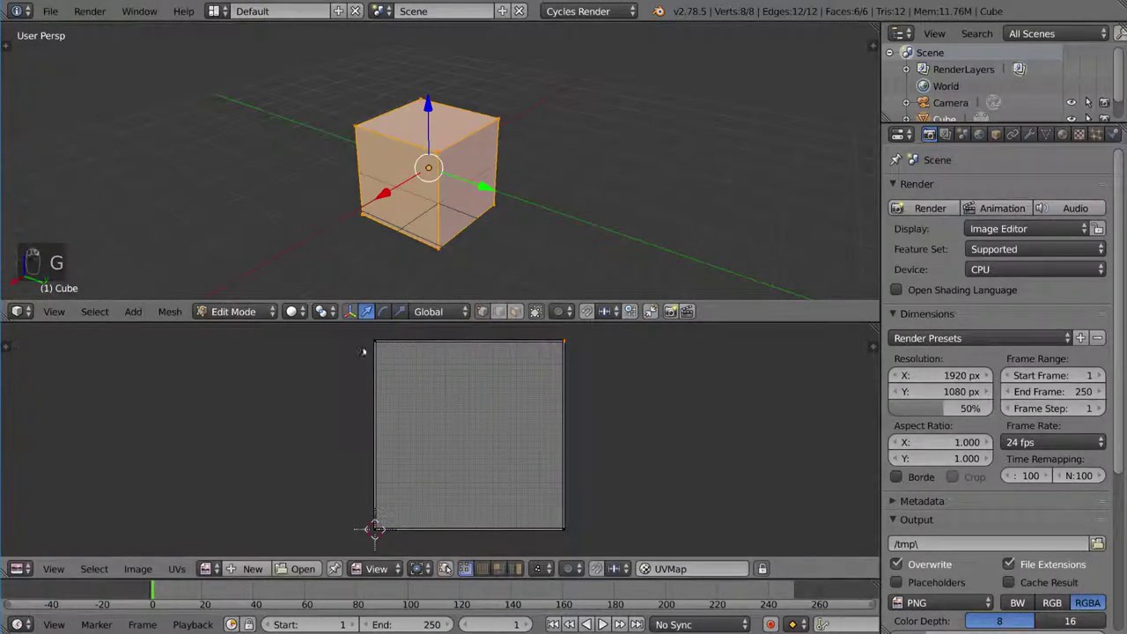
key("g")
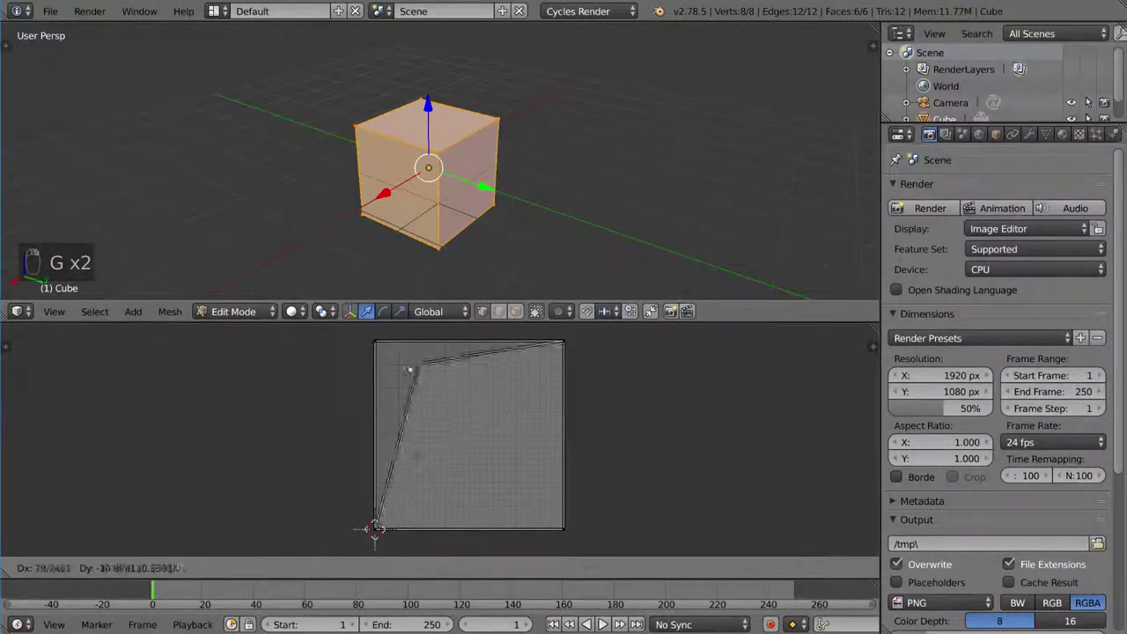
right_click(411, 370)
right_click(376, 530)
key("g")
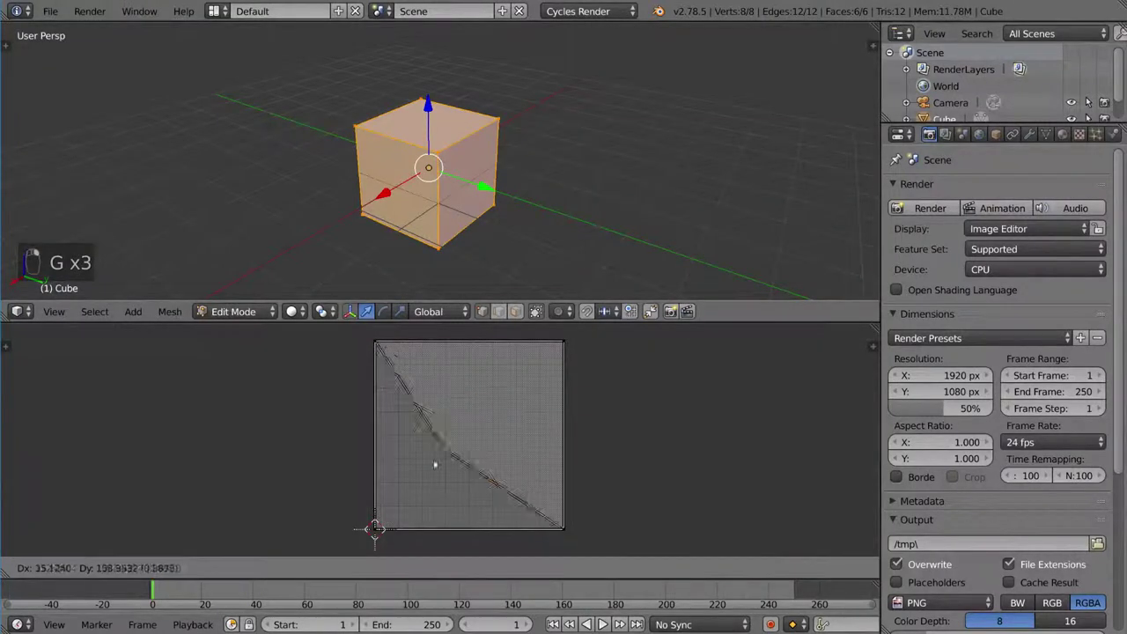
right_click(509, 445)
right_click(555, 530)
right_click(556, 530)
key("g")
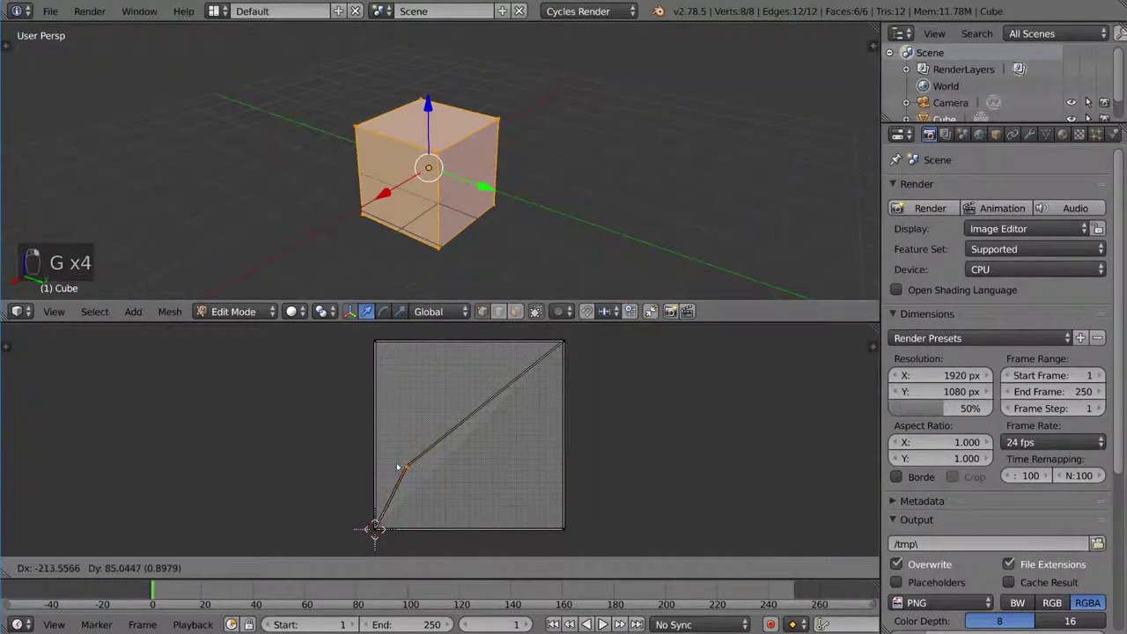
right_click(512, 503)
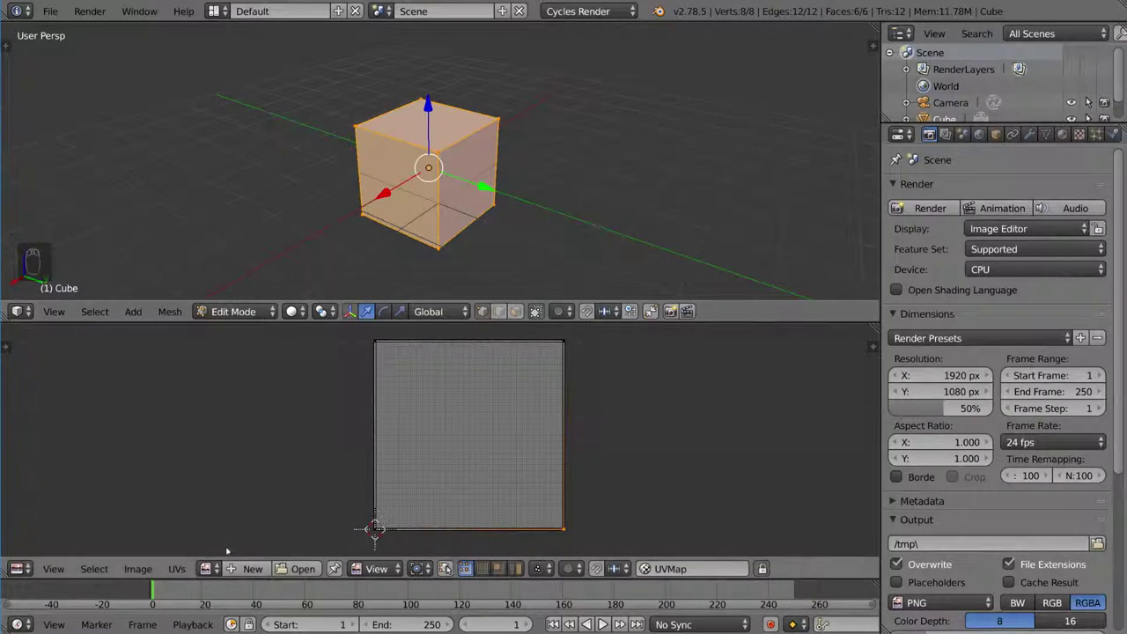
Set up a new image named "uv test" with a width and height of 2048 px
left_click(250, 569)
left_click(294, 495)
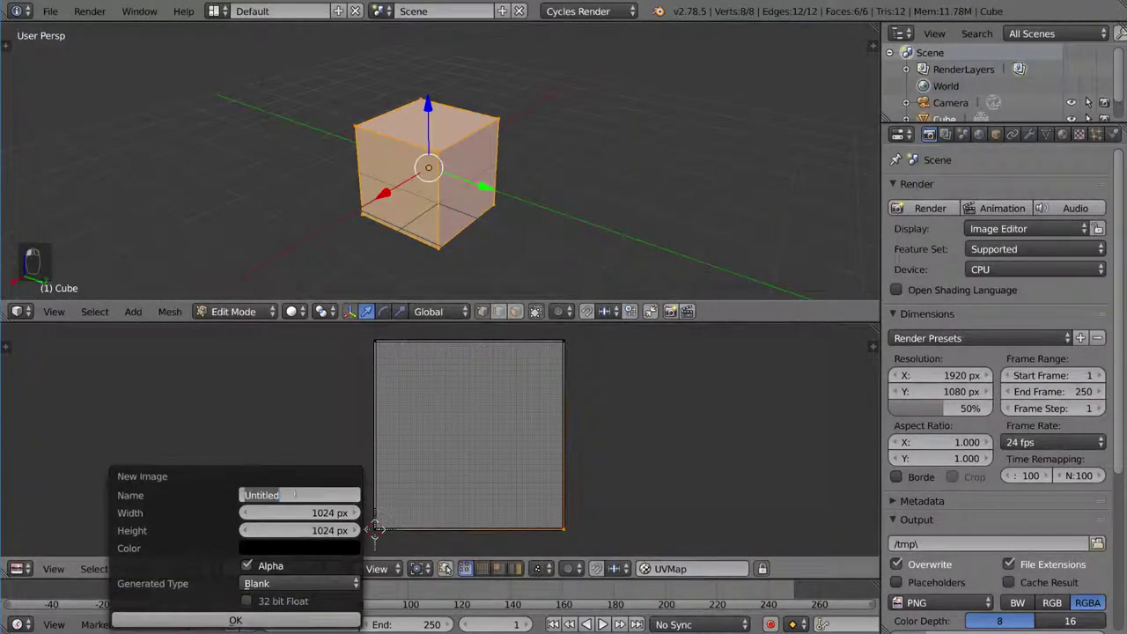
type("uv test")
key("Return")
left_click(301, 513)
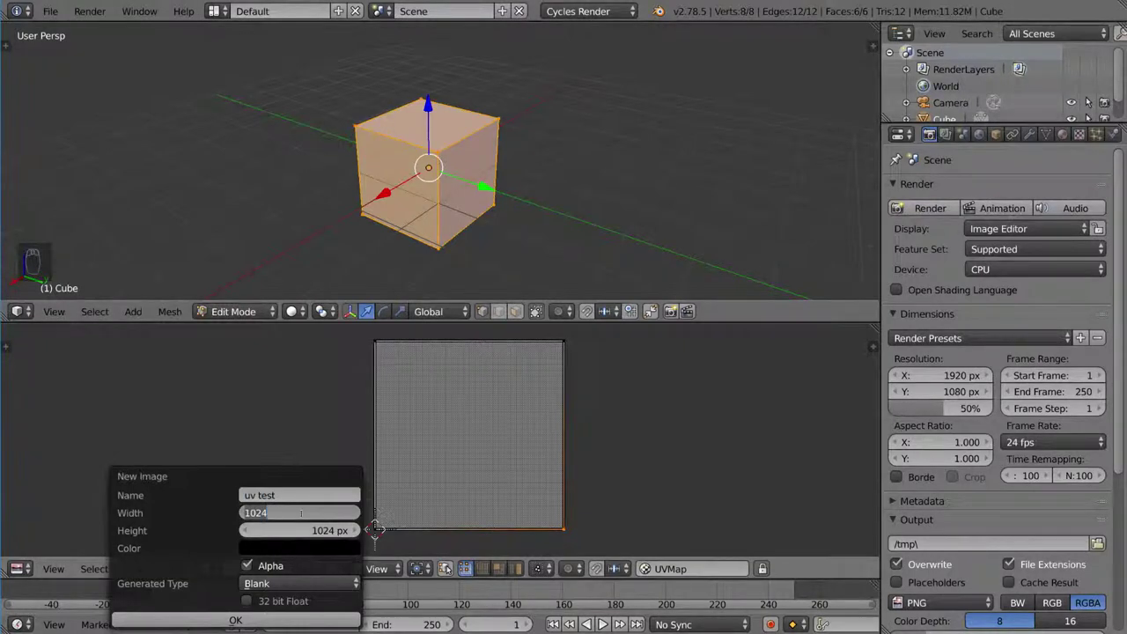
type("2048")
key("Tab")
type("204")
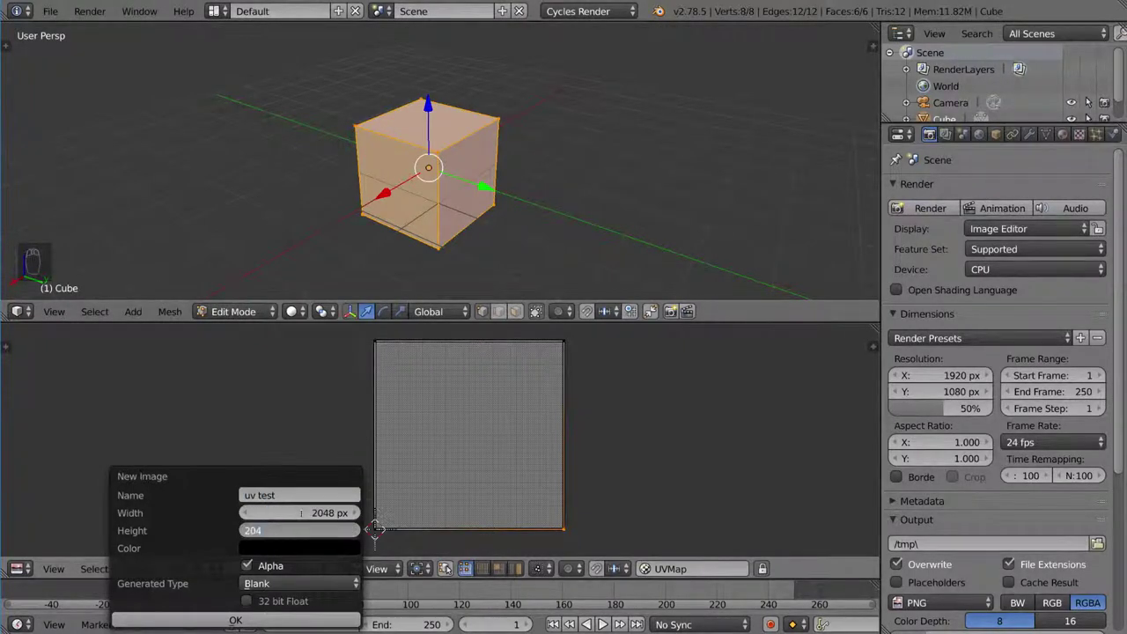
type("8")
key("Return")
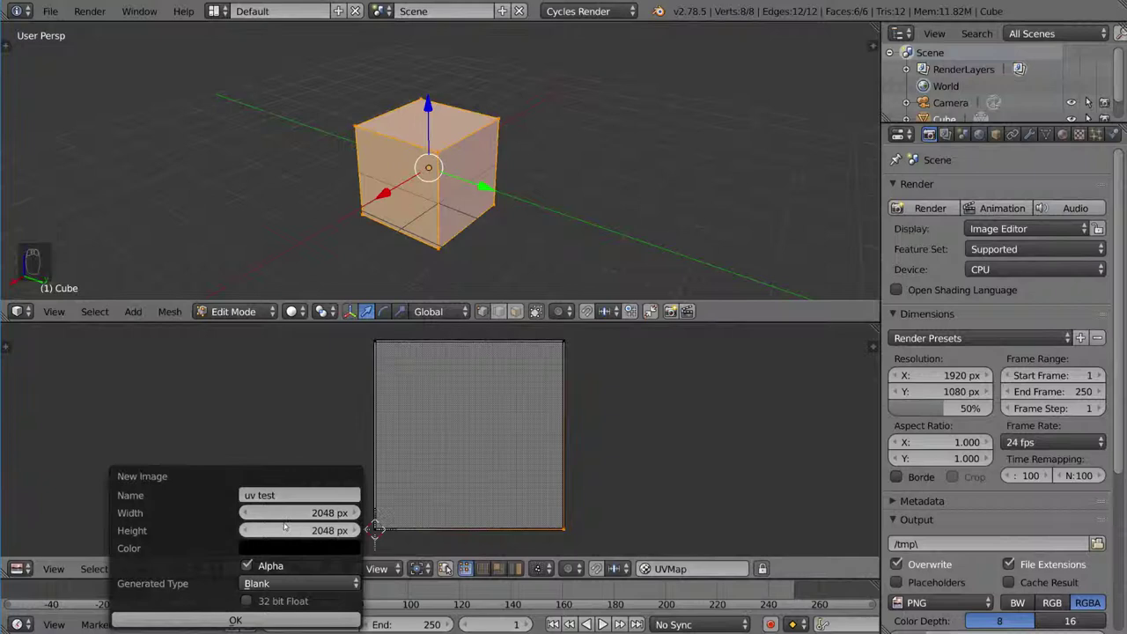
Set the new image's generated type to UV Grid and create it
left_click(257, 584)
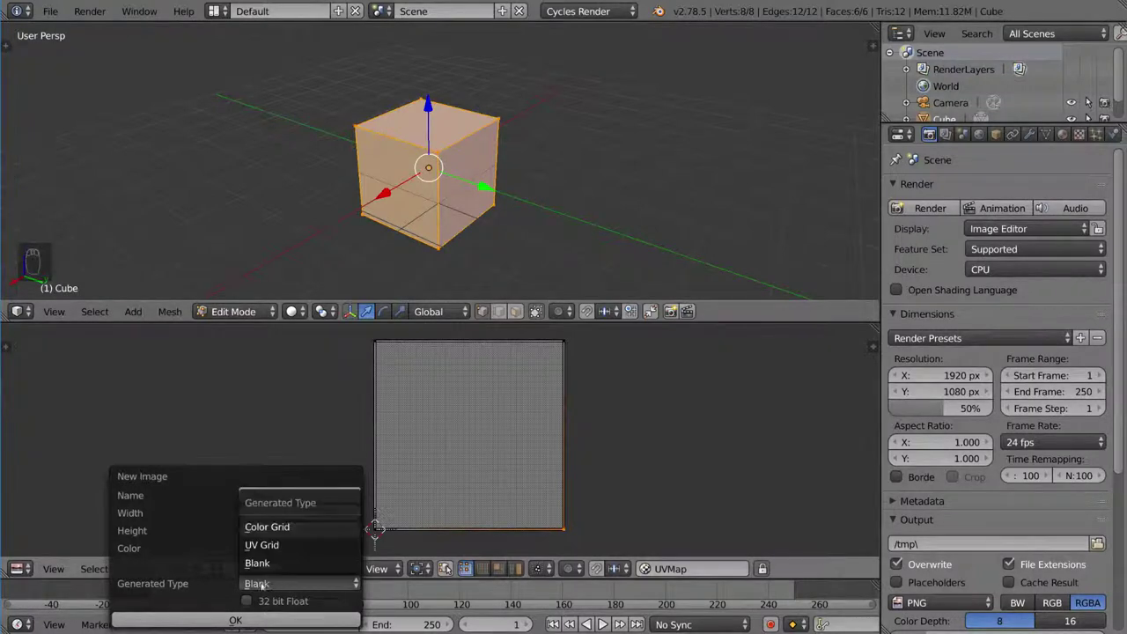
left_click(292, 547)
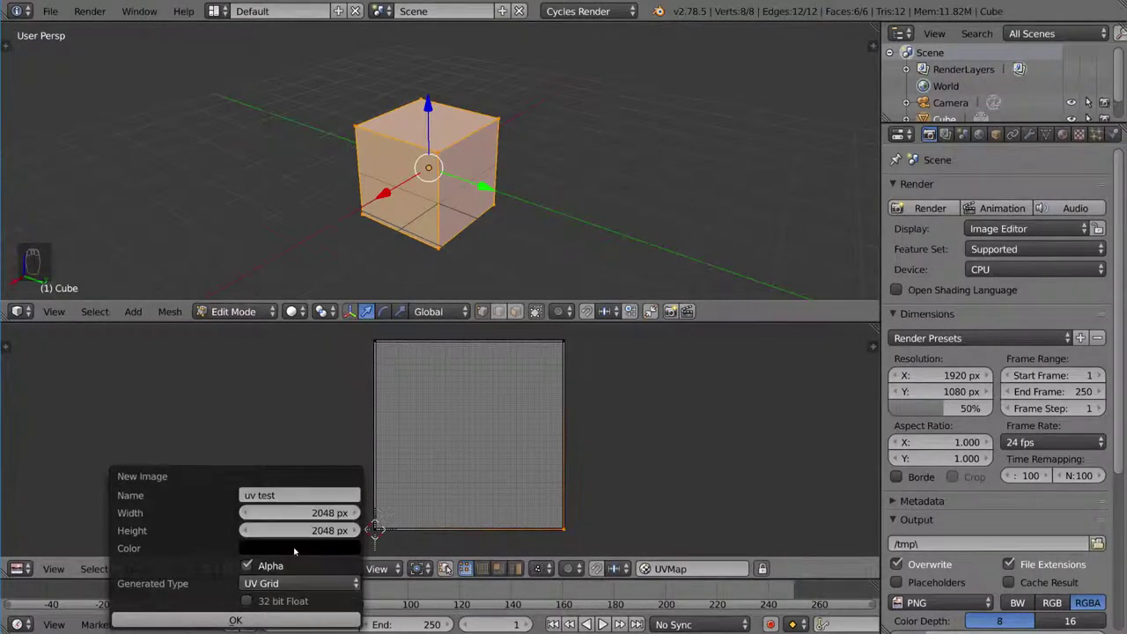
left_click(247, 621)
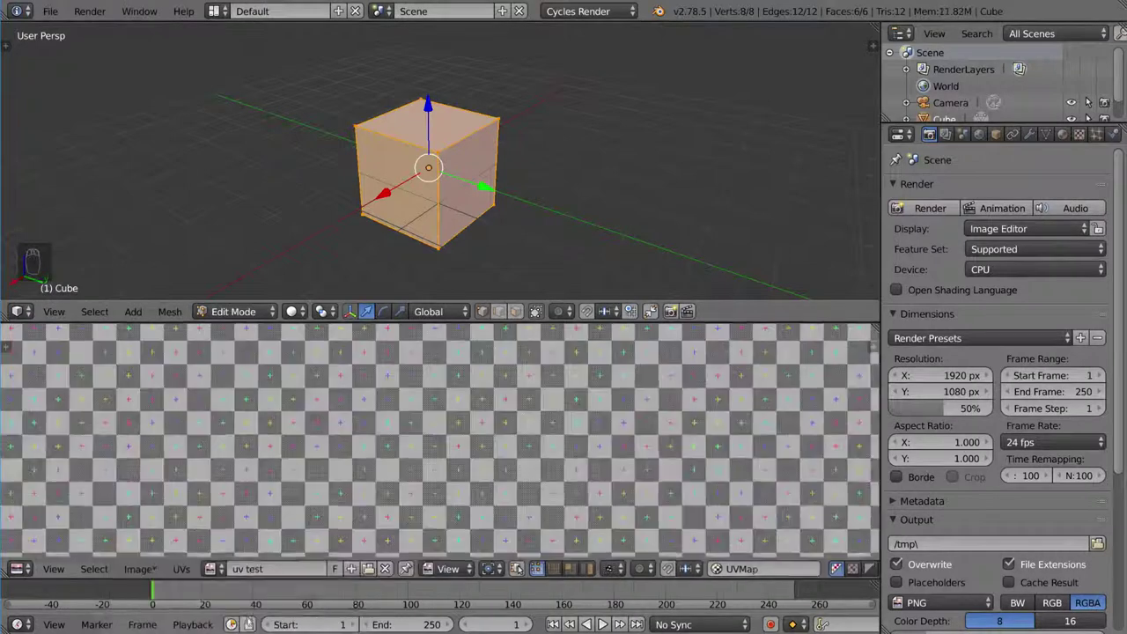
scroll(532, 464, "down", 3)
scroll(532, 464, "down", 1)
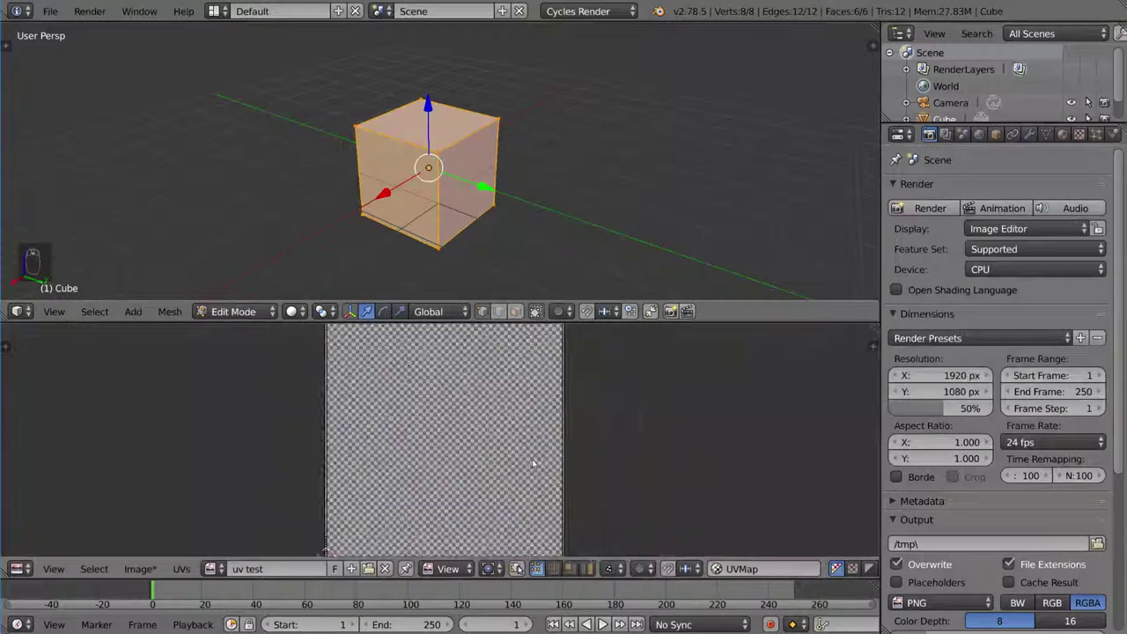
scroll(533, 464, "down", 1)
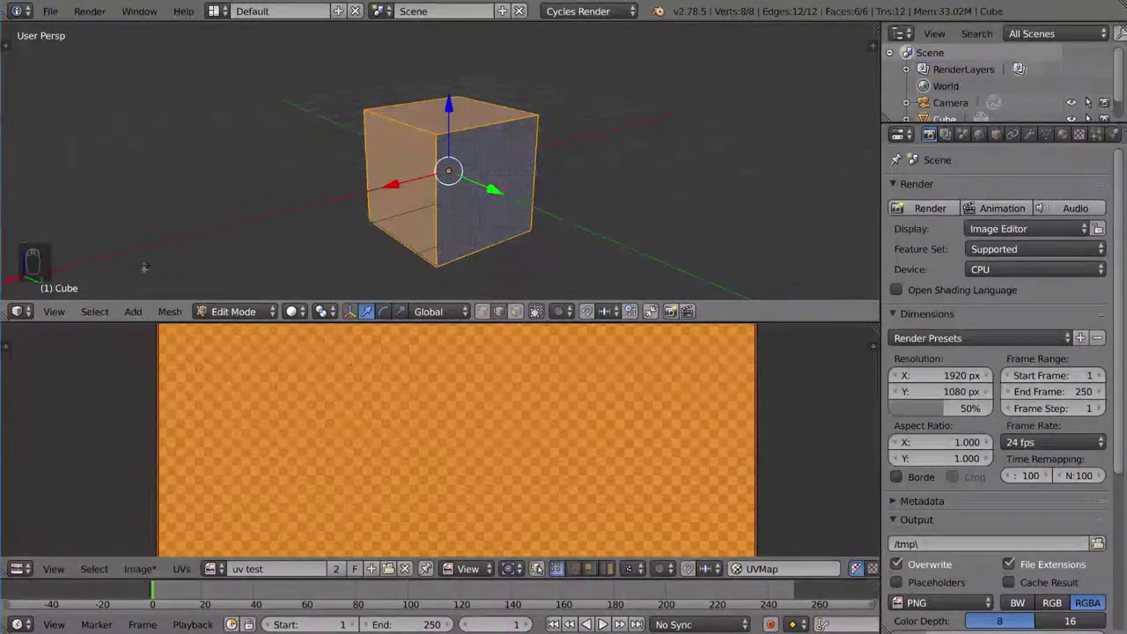
Set the 3D view's shading to Texture and inspect the cube's faces up close
left_click(292, 312)
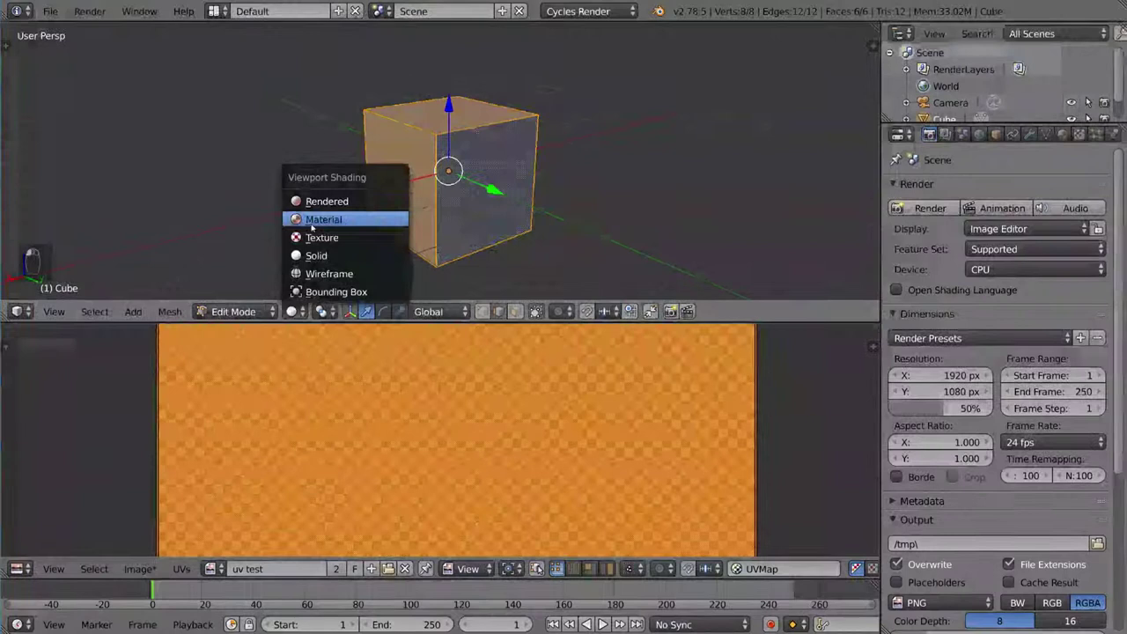
left_click(345, 237)
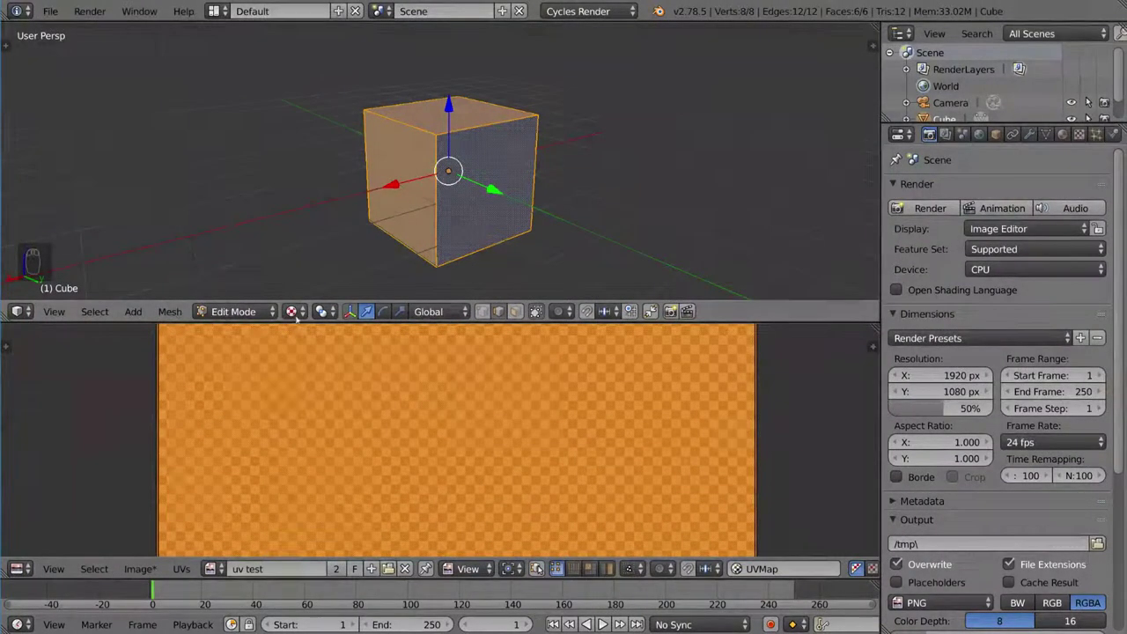
scroll(455, 121, "up", 8)
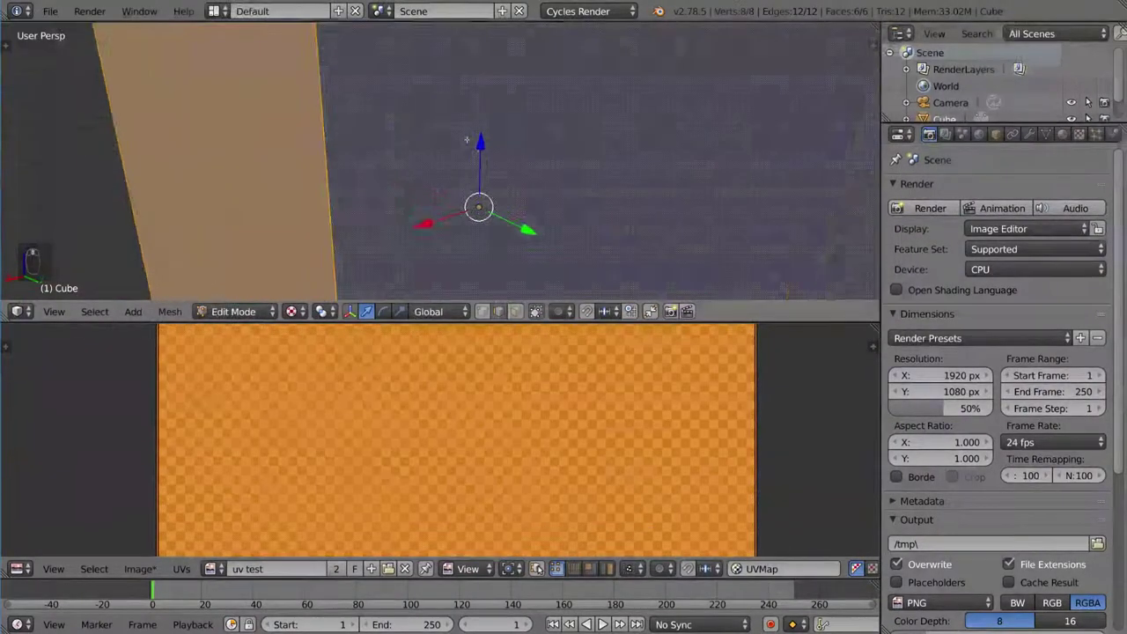
scroll(467, 139, "down", 8)
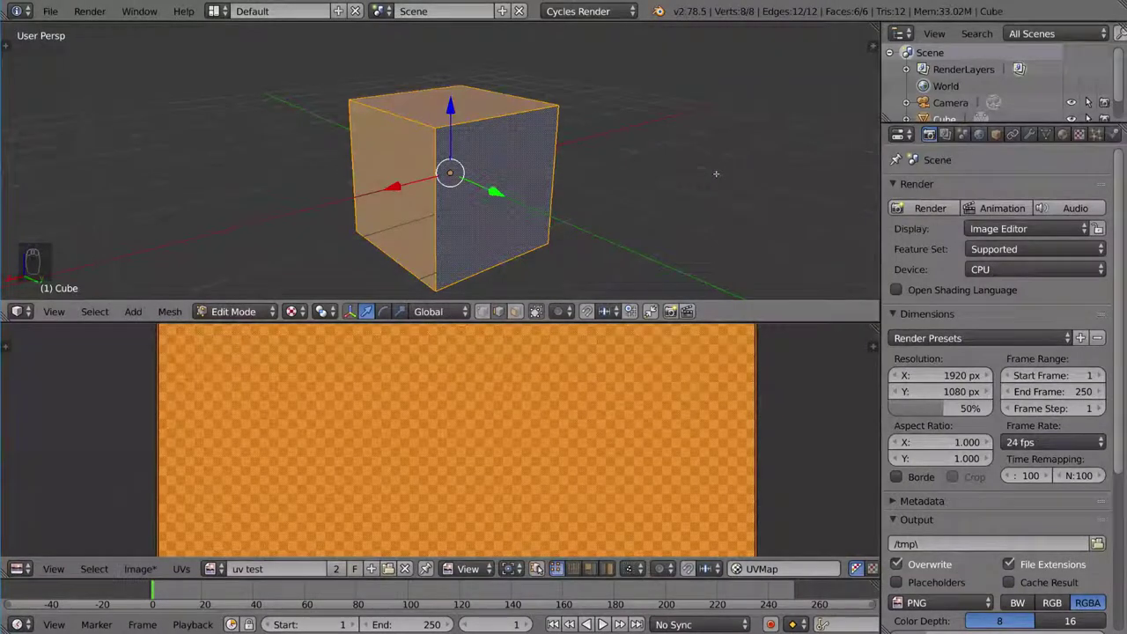
Add a new material to the cube
left_click(1063, 134)
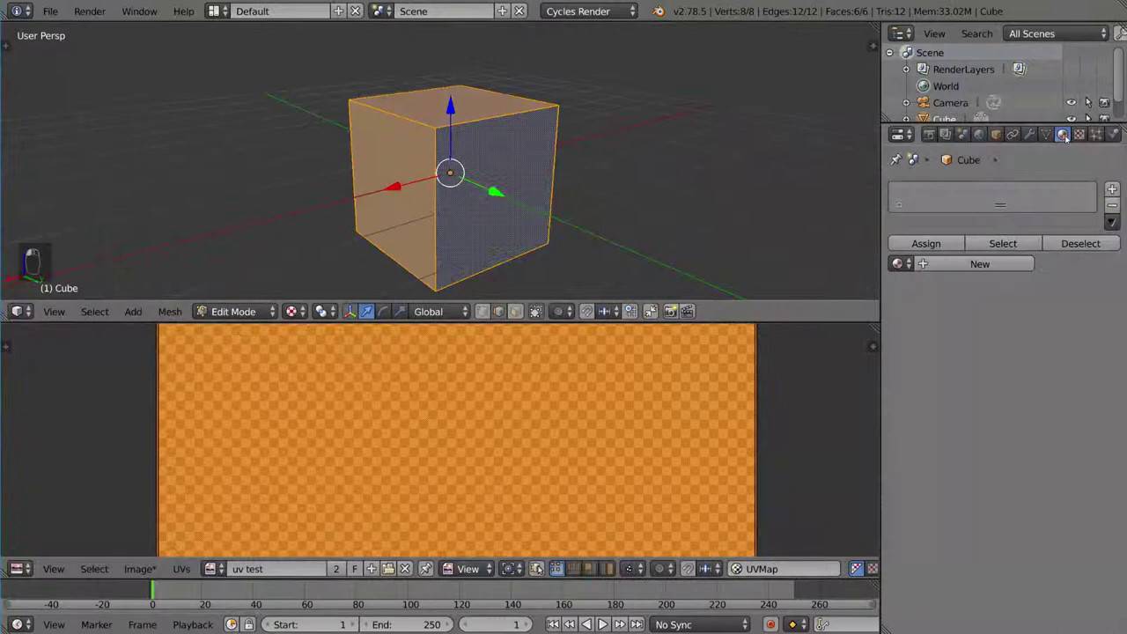
left_click(956, 264)
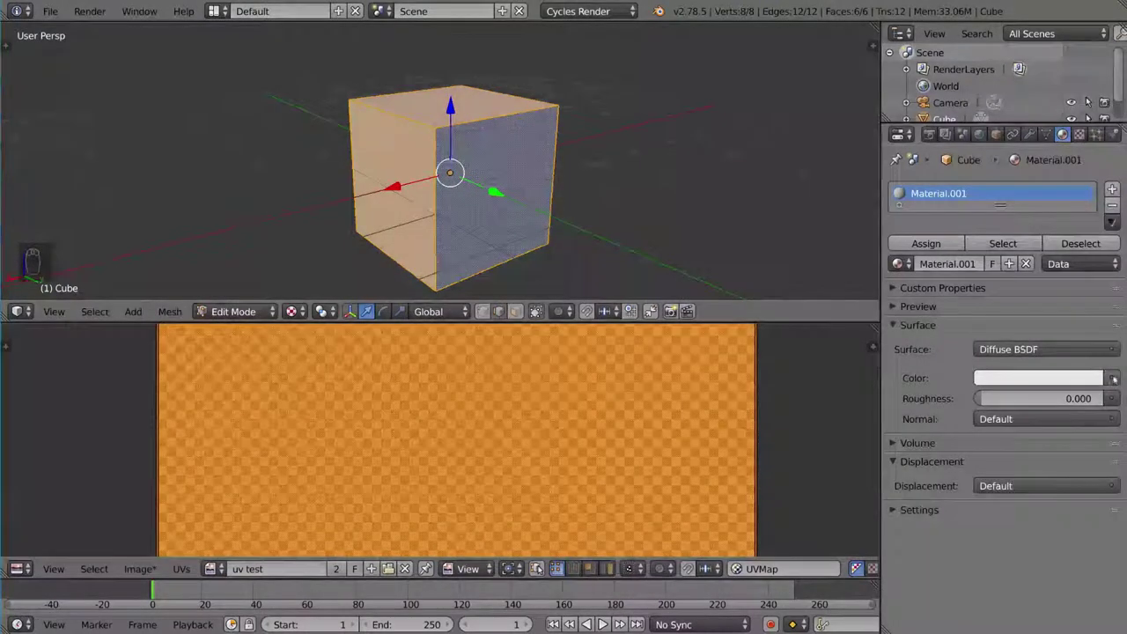
Feed the material's diffuse color with an Image Texture that uses the "uv test" image
left_click(1112, 379)
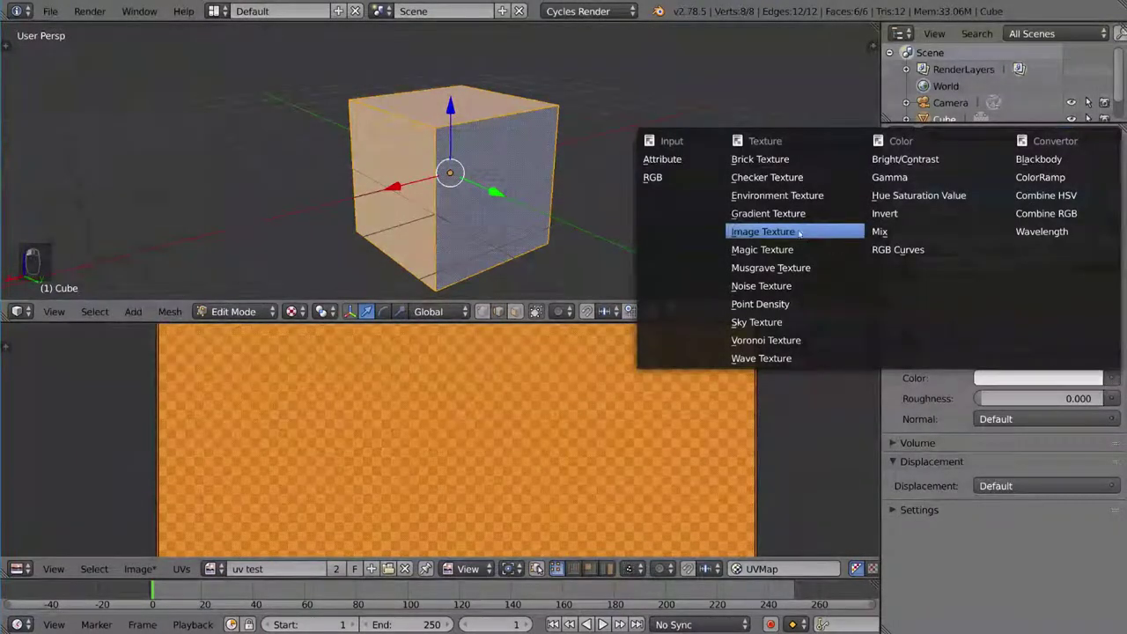
left_click(763, 231)
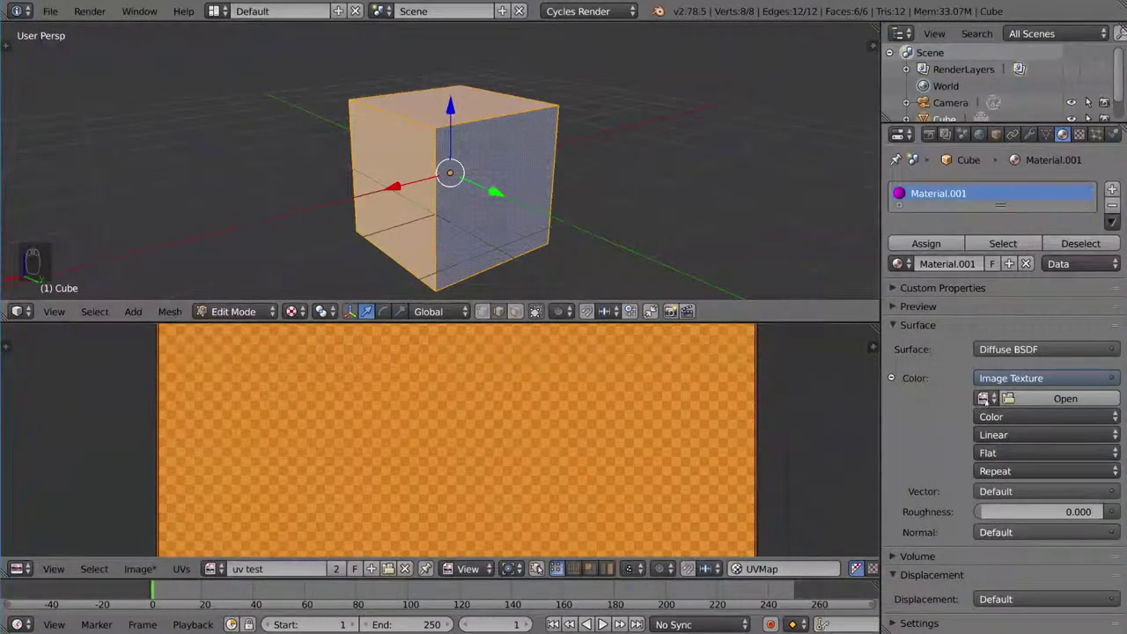
left_click(984, 398)
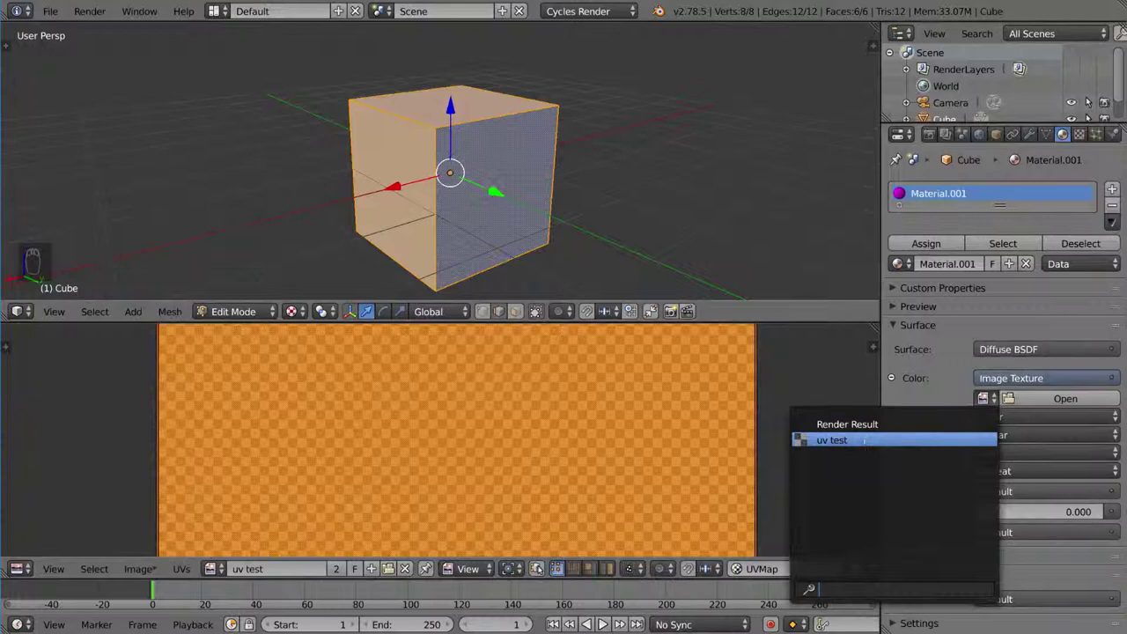
left_click(864, 440)
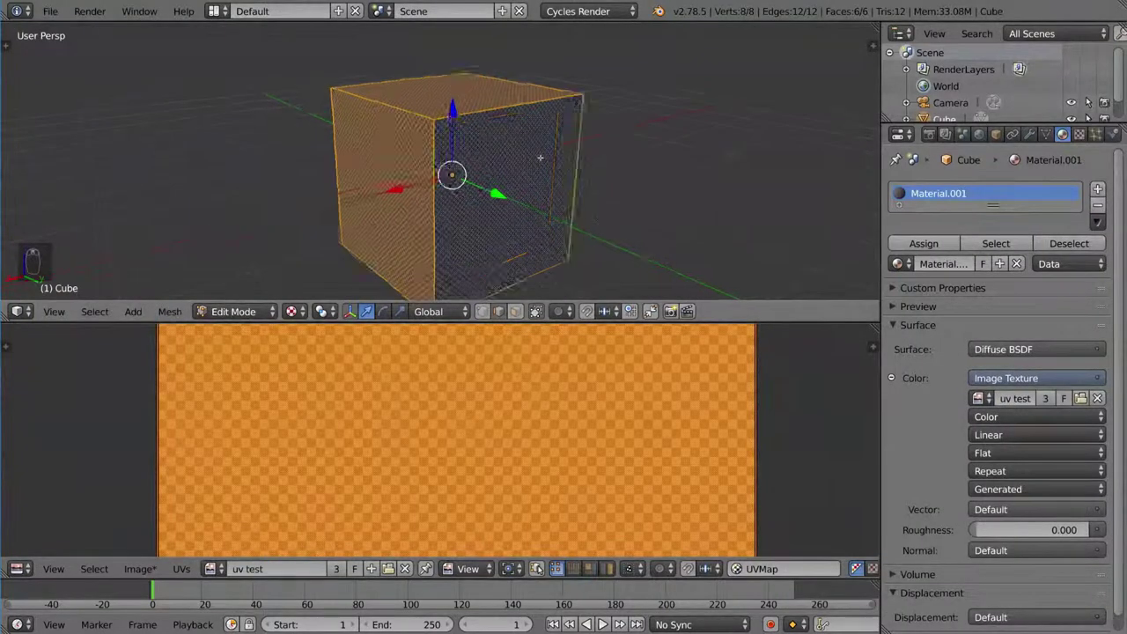
Examine the checker texture on the cube's faces up close and from several angles
scroll(540, 159, "up", 6)
scroll(529, 137, "down", 3)
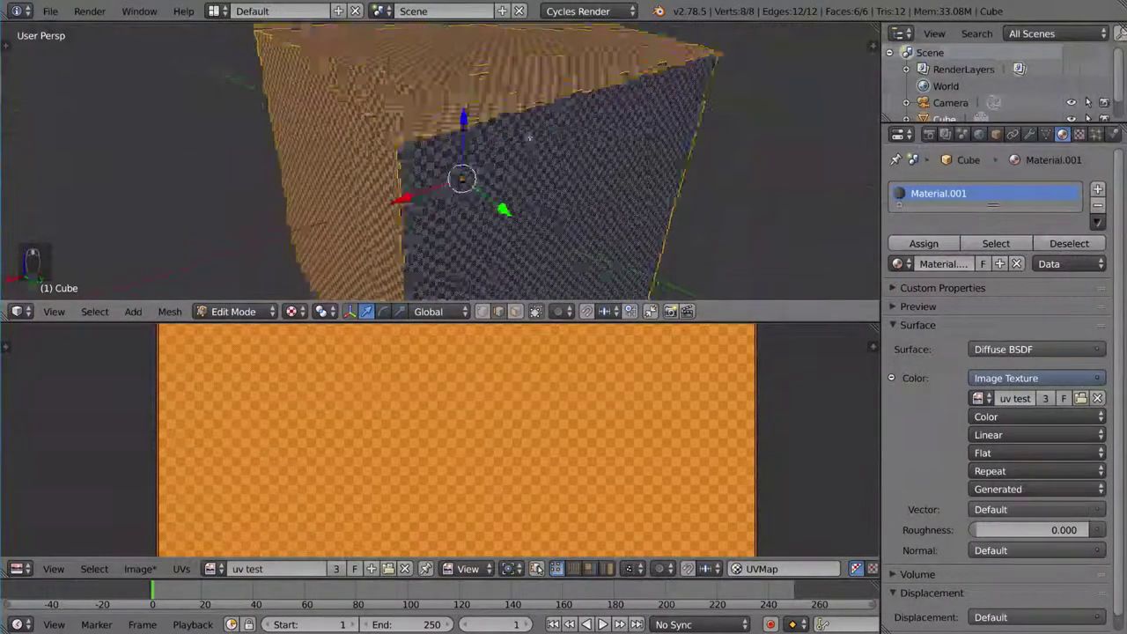
mouse_move(529, 137)
middle_mouse_down()
mouse_move(528, 168)
mouse_move(593, 139)
mouse_move(525, 118)
mouse_move(527, 167)
mouse_move(536, 153)
middle_mouse_up()
scroll(593, 140, "down", 3)
scroll(528, 167, "up", 2)
scroll(528, 167, "down", 1)
scroll(535, 162, "down", 1)
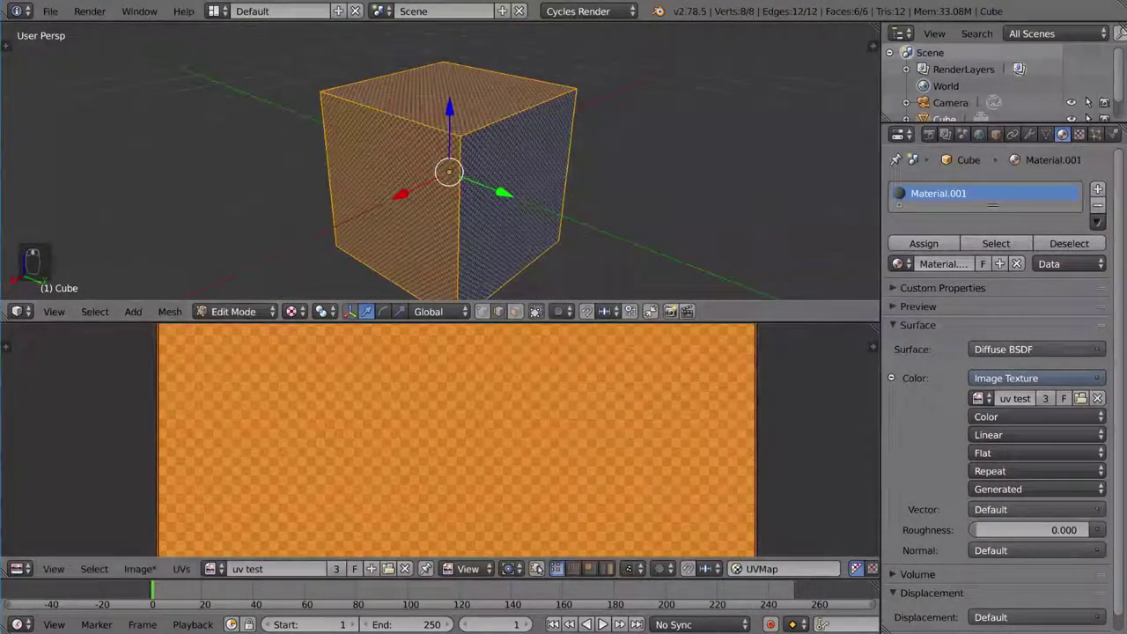
Scale all of the cube's UVs down to about 0.24 of their size in the UV editor
scroll(692, 384, "down", 5)
key("s")
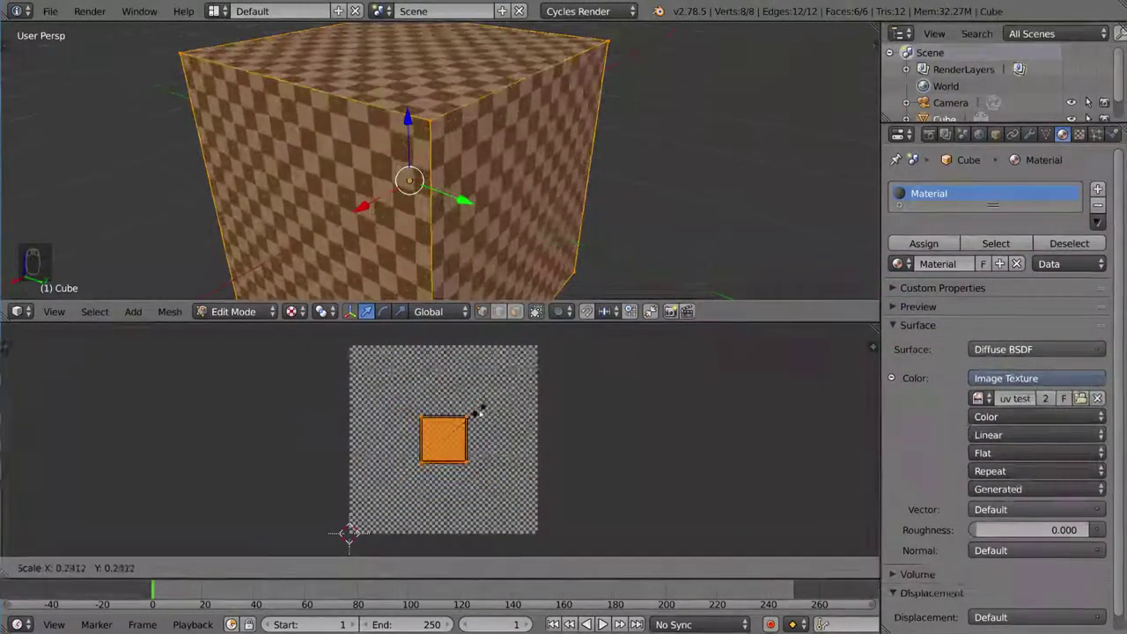
left_click(476, 411)
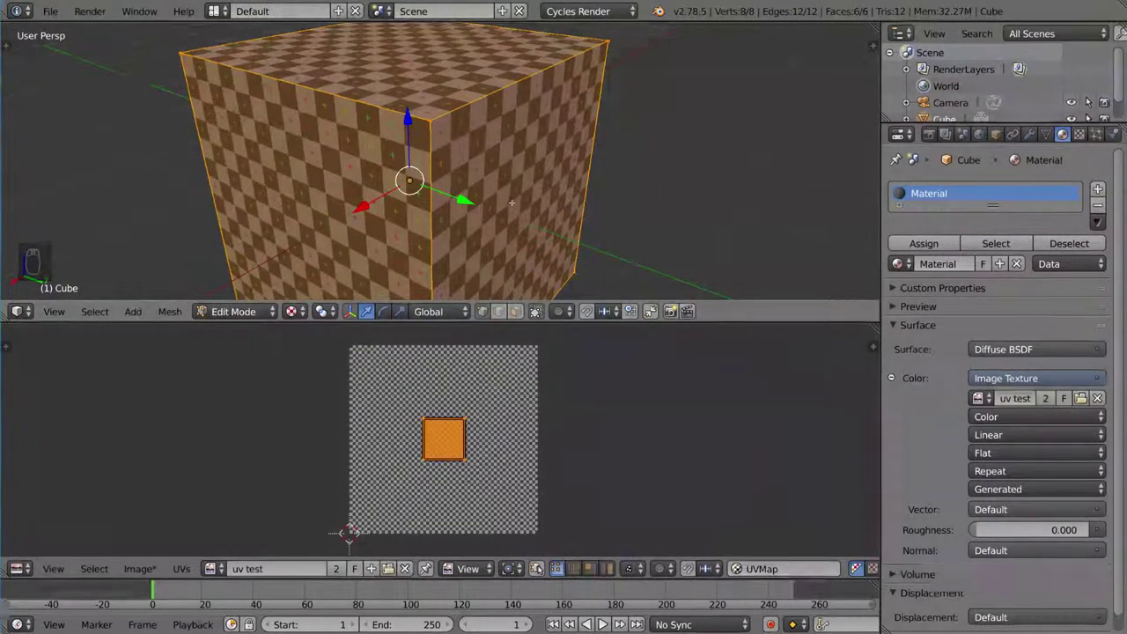
Unwrap the whole cube with Smart UV Project, using an angle limit of 66 and an island margin of 0
key("u")
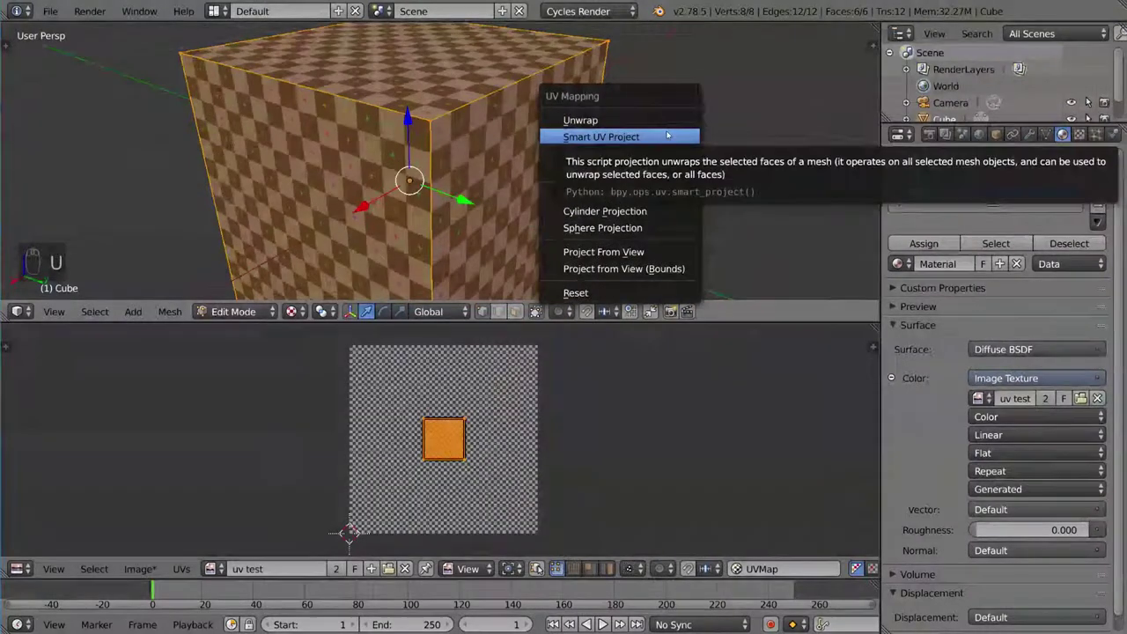
left_click(663, 137)
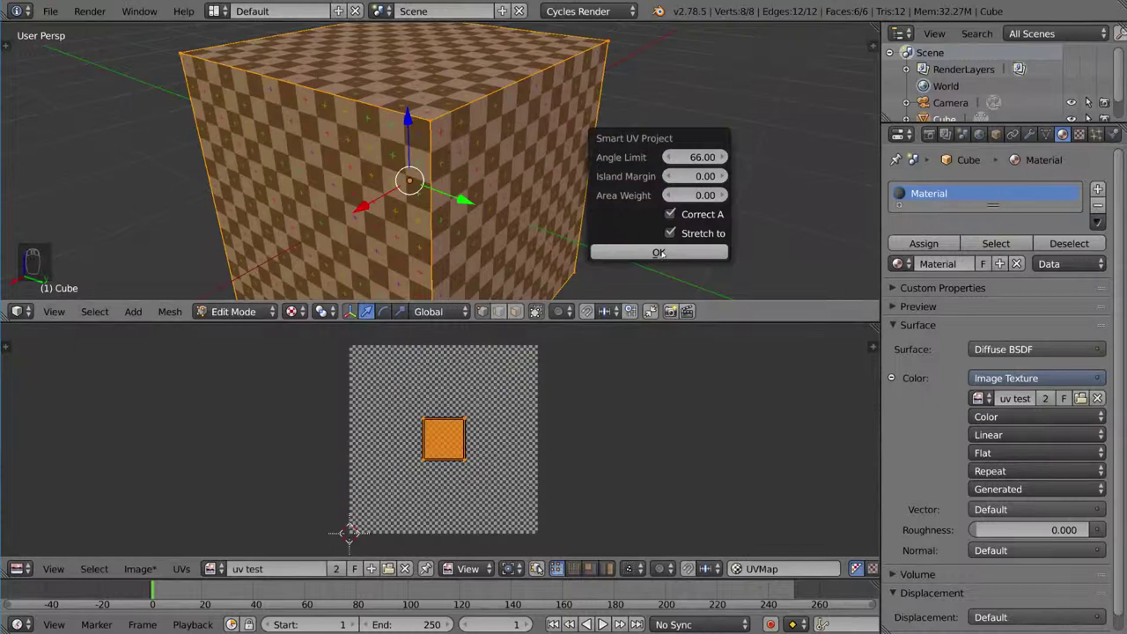
left_click(659, 254)
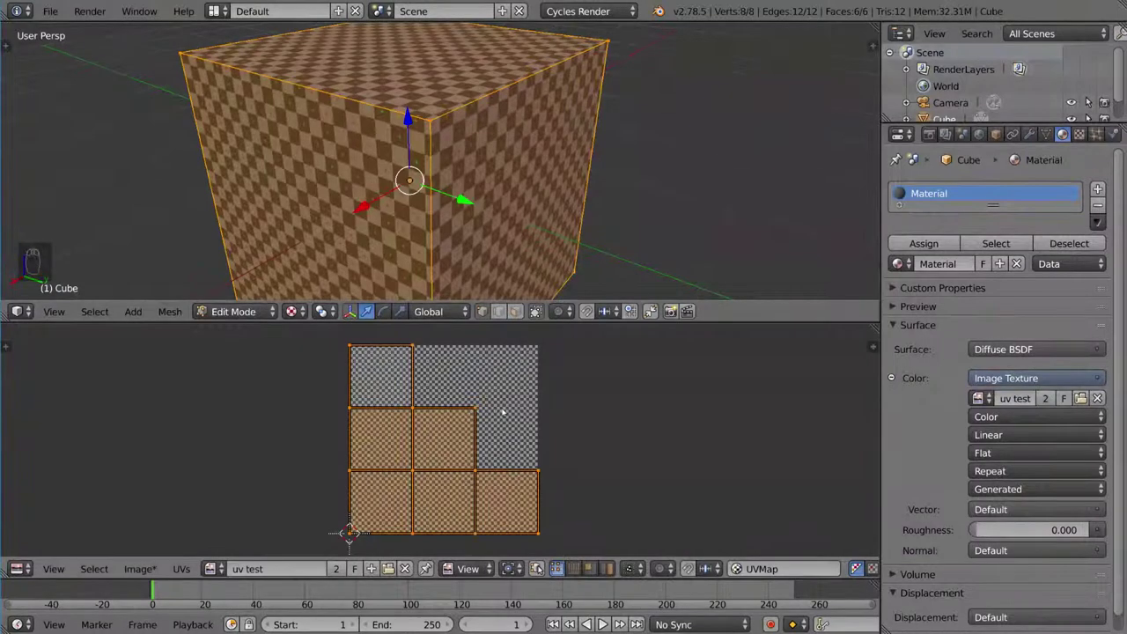
Try moving a single corner vertex of the UV layout and hide the 3D view's properties sidebar
right_click(489, 419)
key("g")
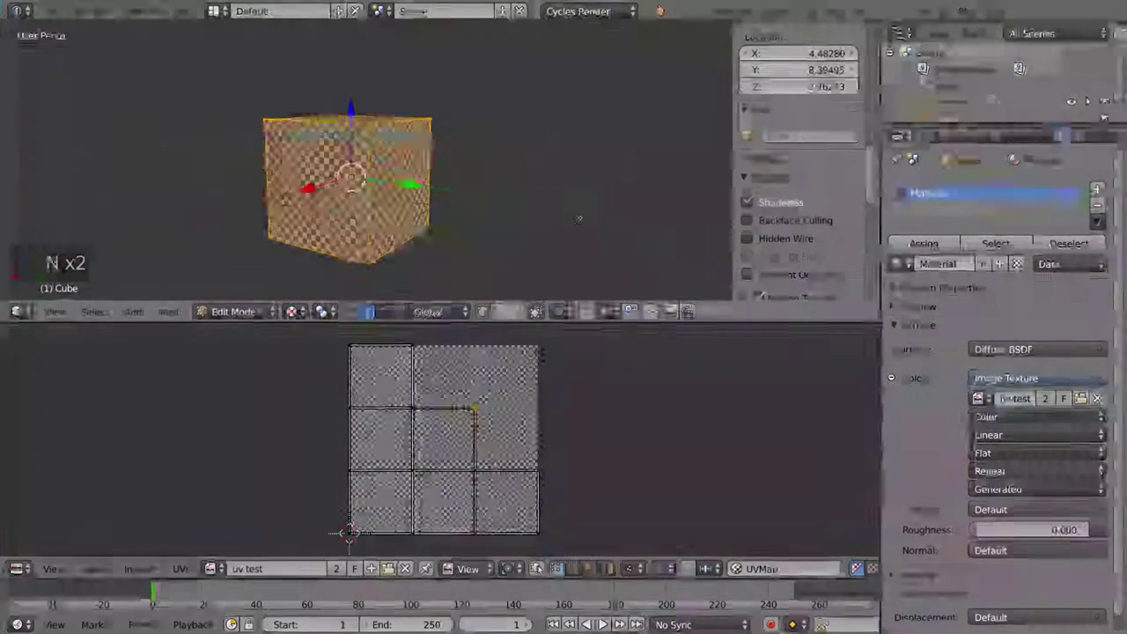
key("n")
middle_click_drag(592, 227, 553, 239)
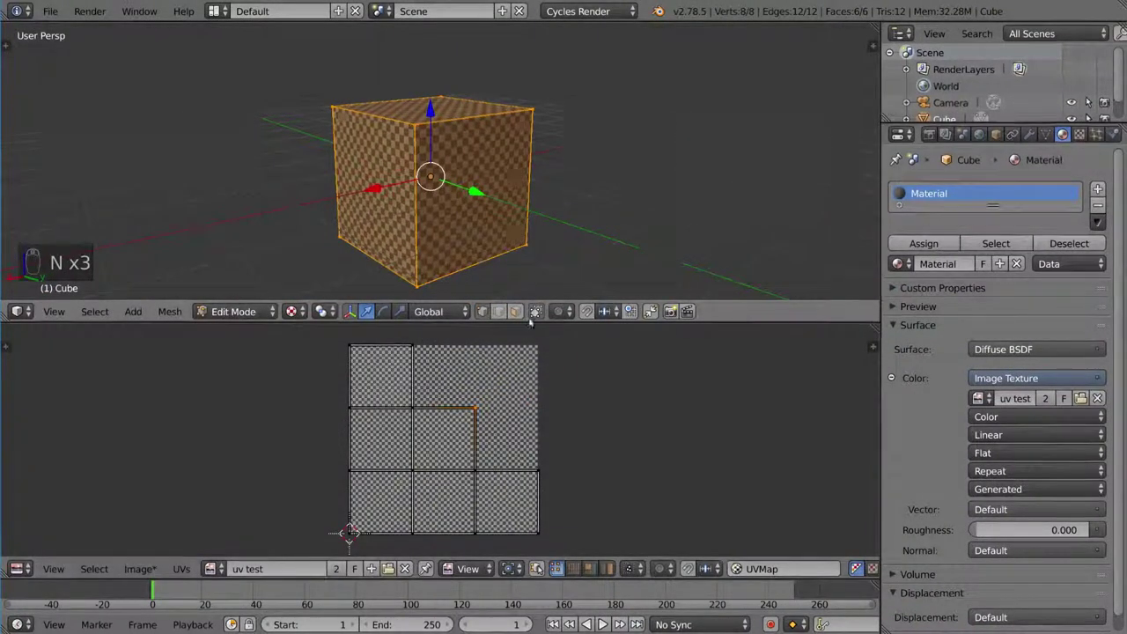
Deselect and reselect the whole cube to compare which UVs the UV editor displays
key("a")
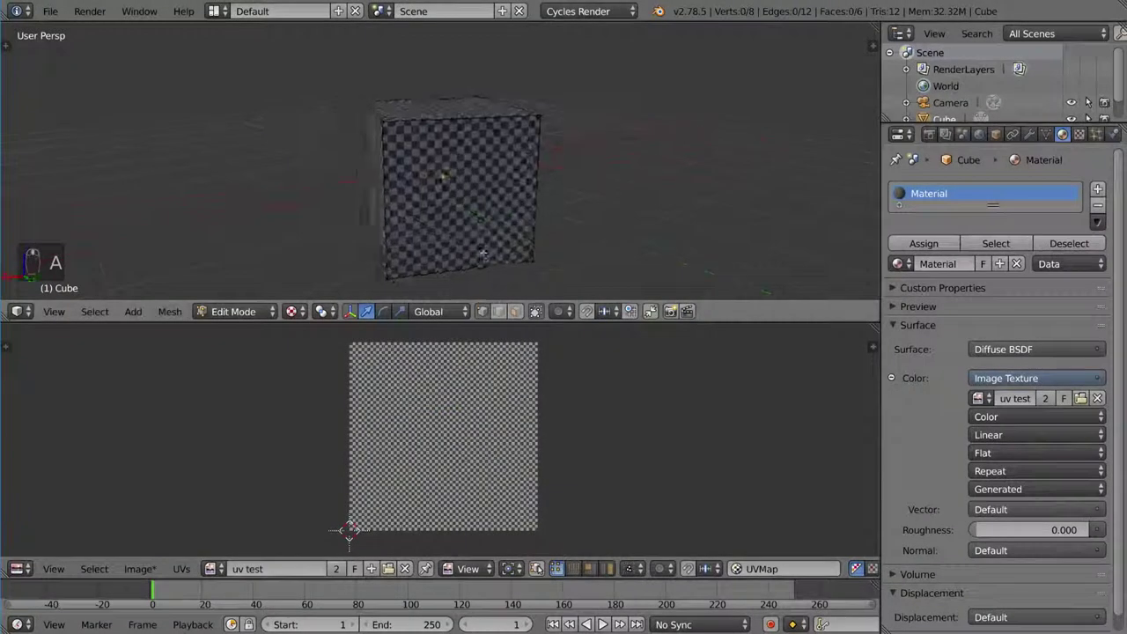
middle_click_drag(484, 254, 543, 251)
key("a")
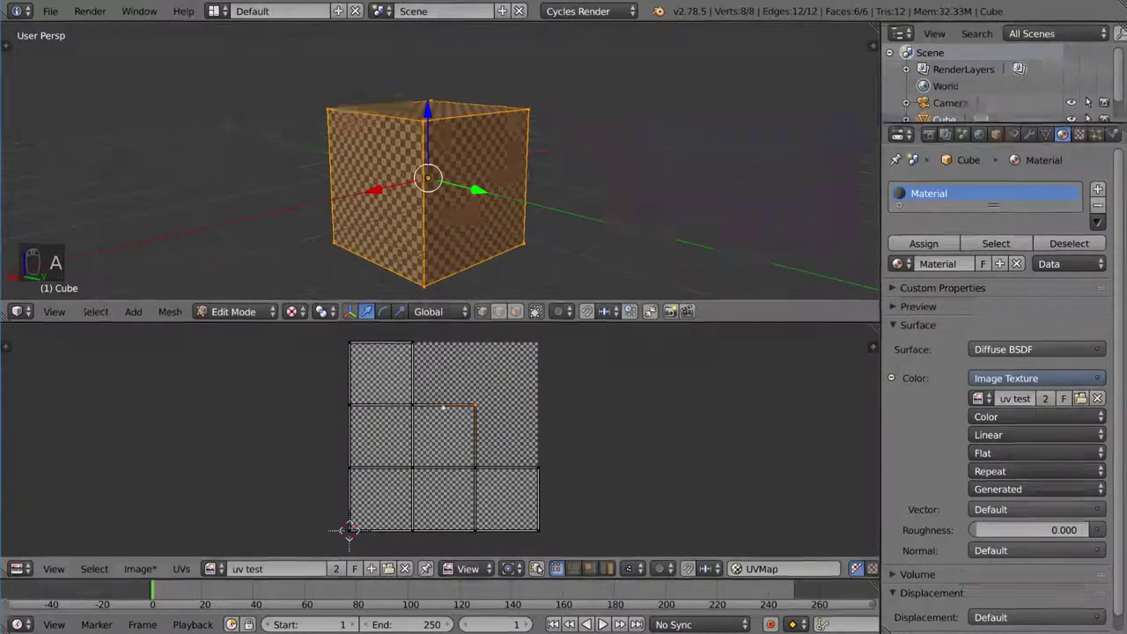
Switch to face select mode, select the cube's darker front face and try moving one corner of its UVs
key("ctrl+Tab")
key("3")
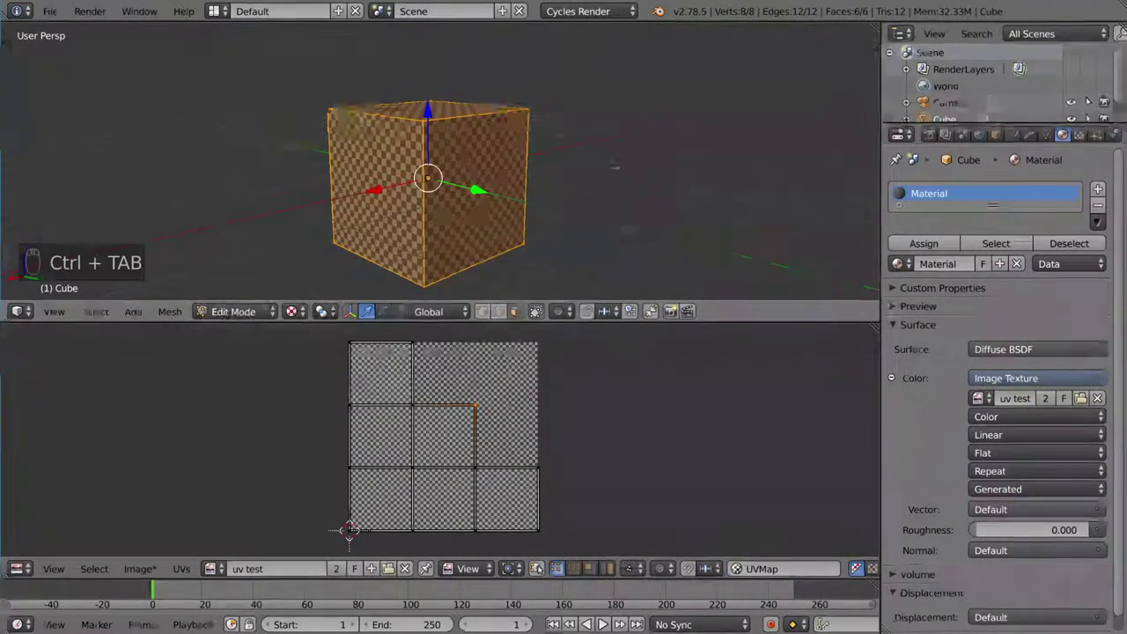
right_click(460, 197)
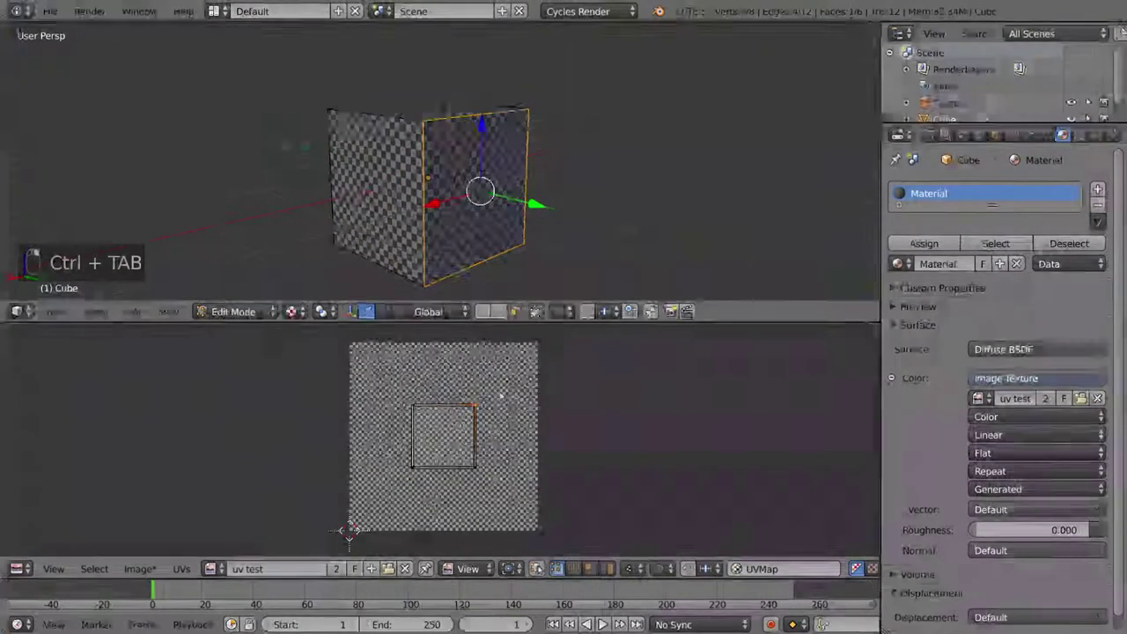
key("g")
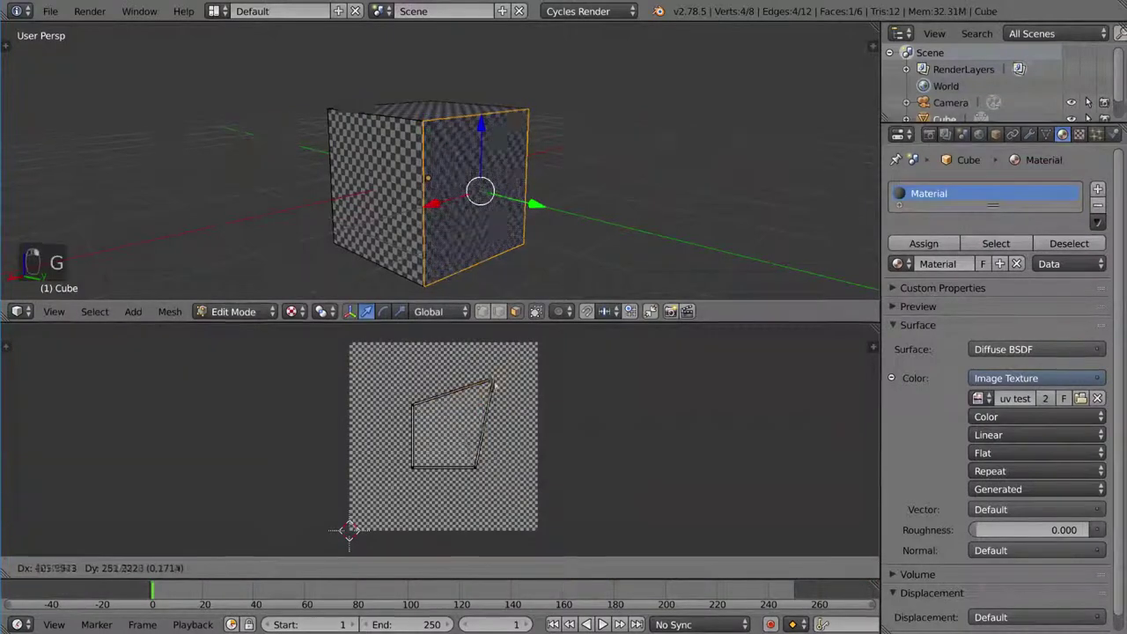
right_click(433, 421)
Try moving all UVs of the selected face together and reselect the whole cube
key("a")
key("a")
key("a")
key("g")
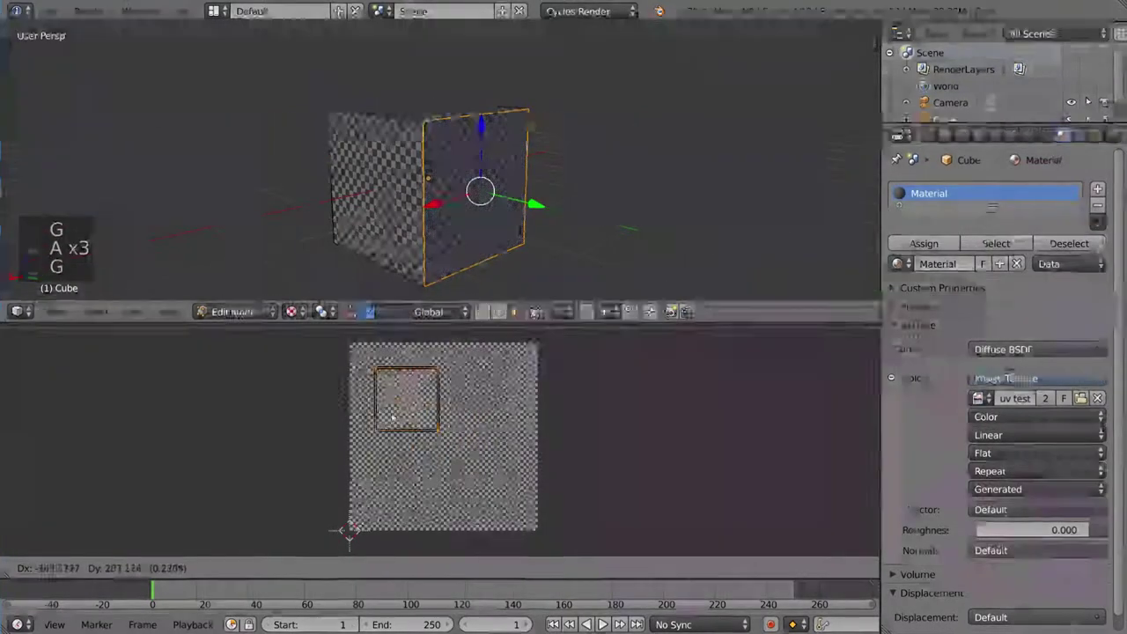
right_click(428, 453)
key("a")
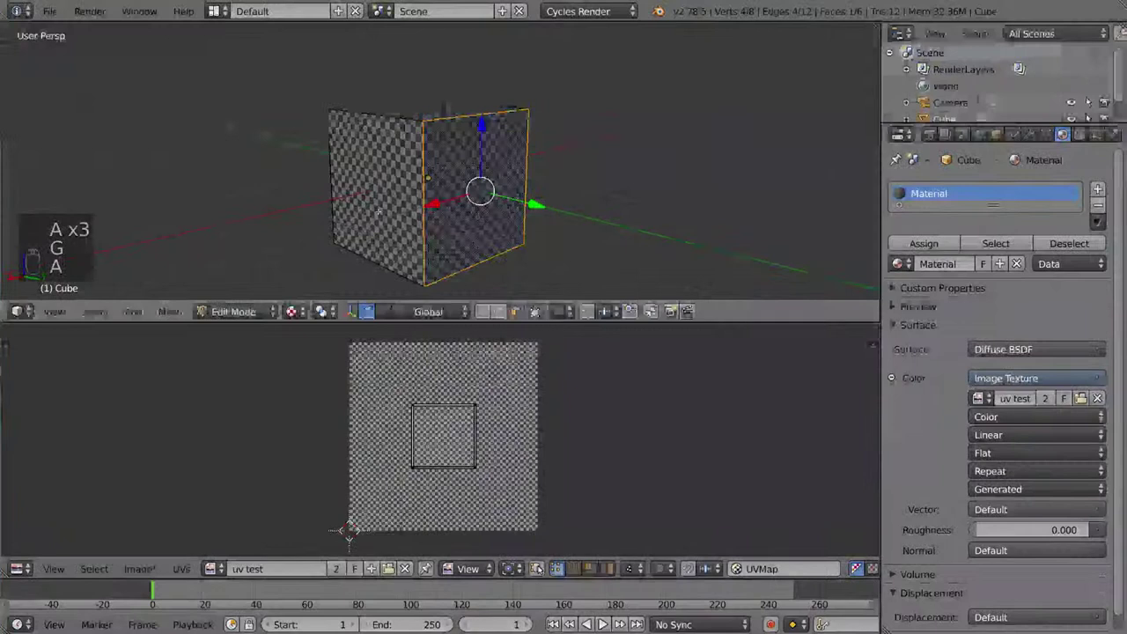
key("a")
key("a")
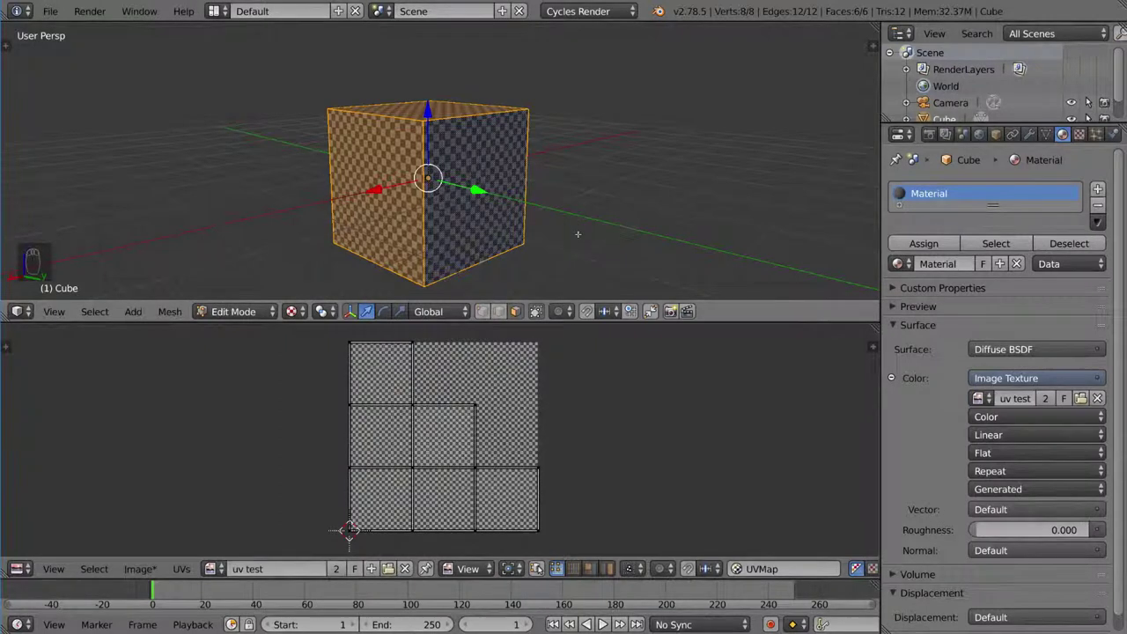
Switch the mesh selection mode to edges
scroll(583, 231, "down", 1)
middle_click_drag(608, 218, 585, 205)
key("ctrl+Tab")
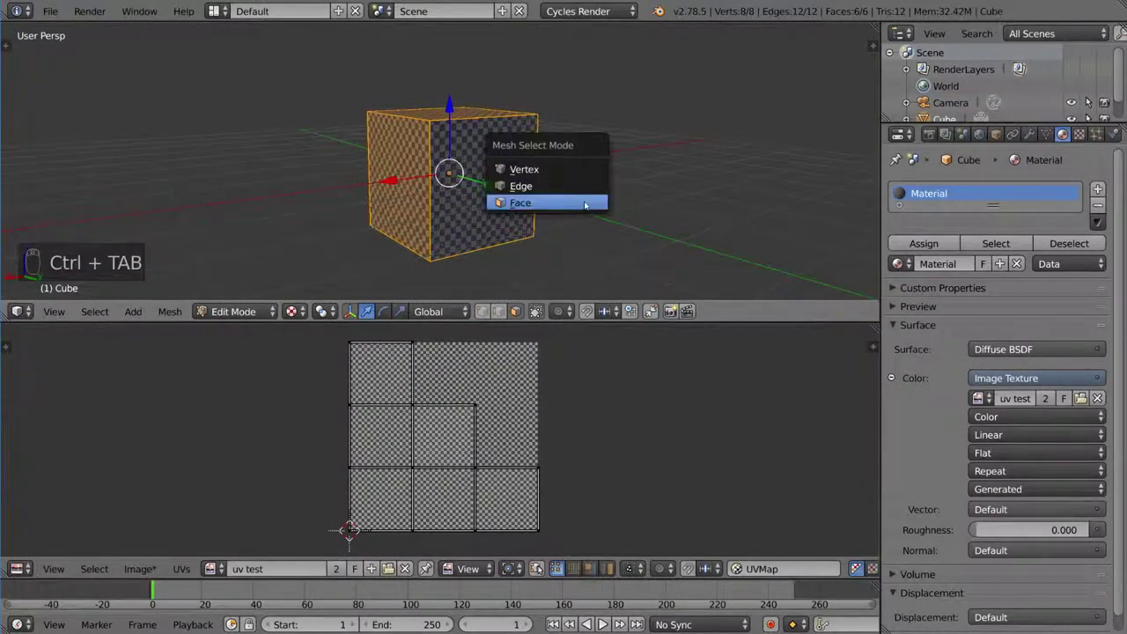
left_click(579, 186)
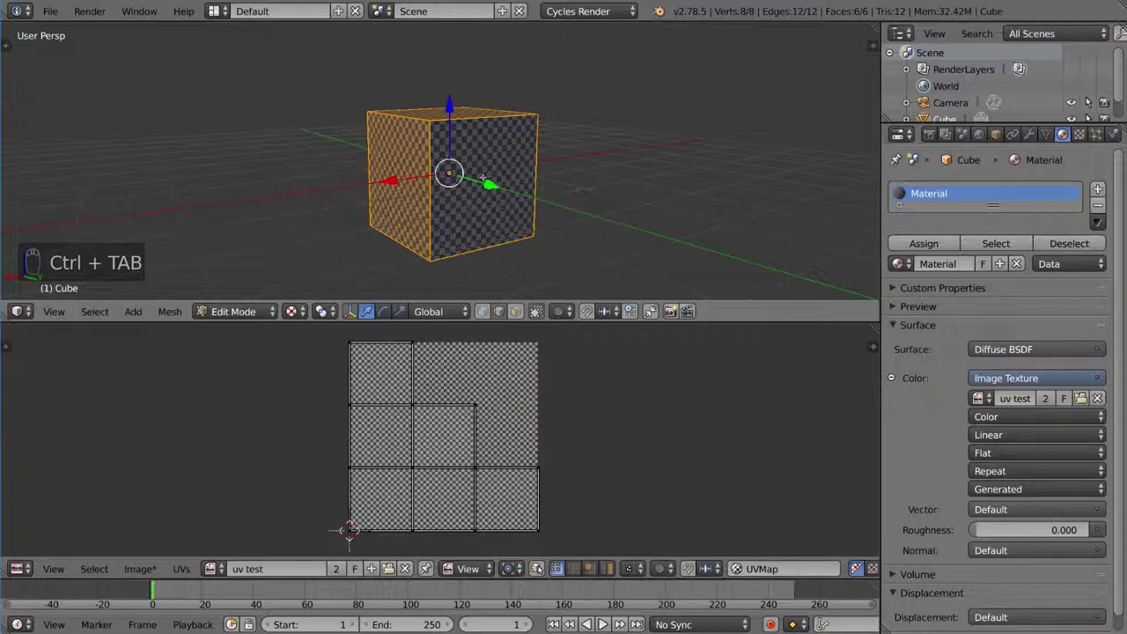
Select the cube's four vertical edges and two of its bottom edges and mark them as seams
right_click(435, 190)
right_click(398, 239, "shift")
right_click(368, 172, "shift")
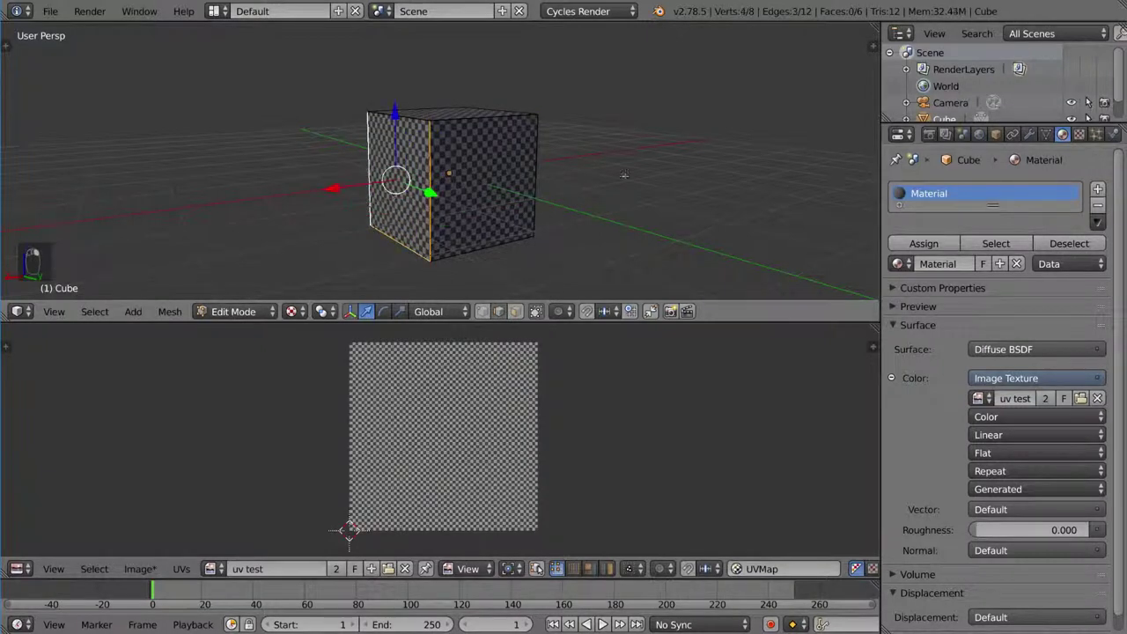
mouse_move(629, 188)
middle_mouse_down()
mouse_move(498, 200)
mouse_move(664, 208)
mouse_move(604, 203)
mouse_move(619, 224)
mouse_move(623, 194)
middle_mouse_up()
right_click(454, 211, "shift")
right_click(487, 249, "shift")
right_click(541, 206, "shift")
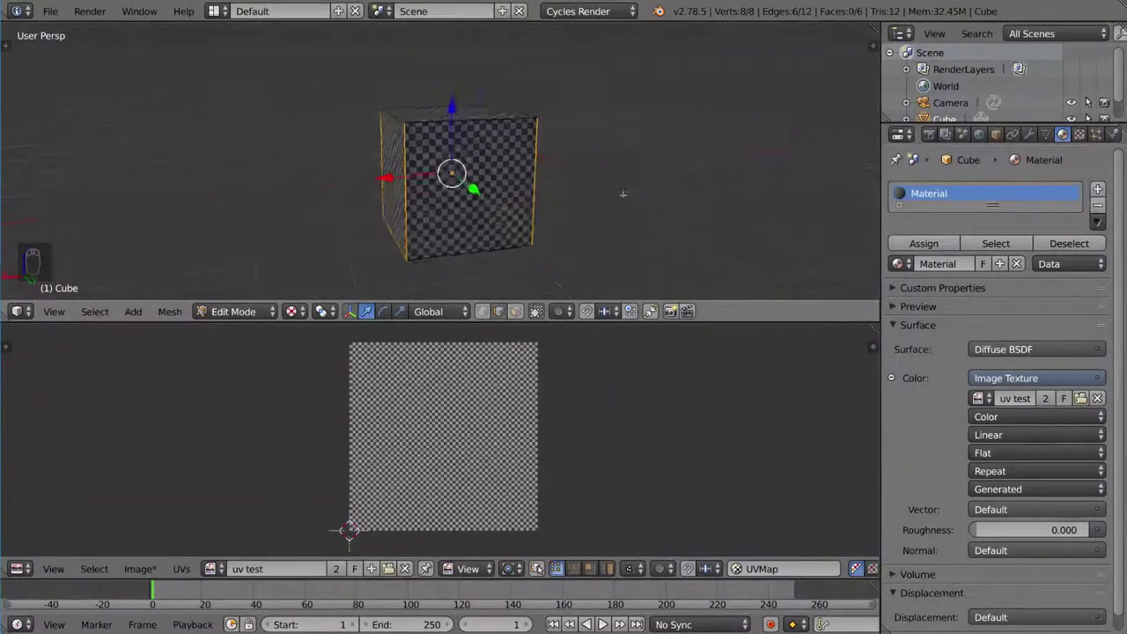
key("ctrl+e")
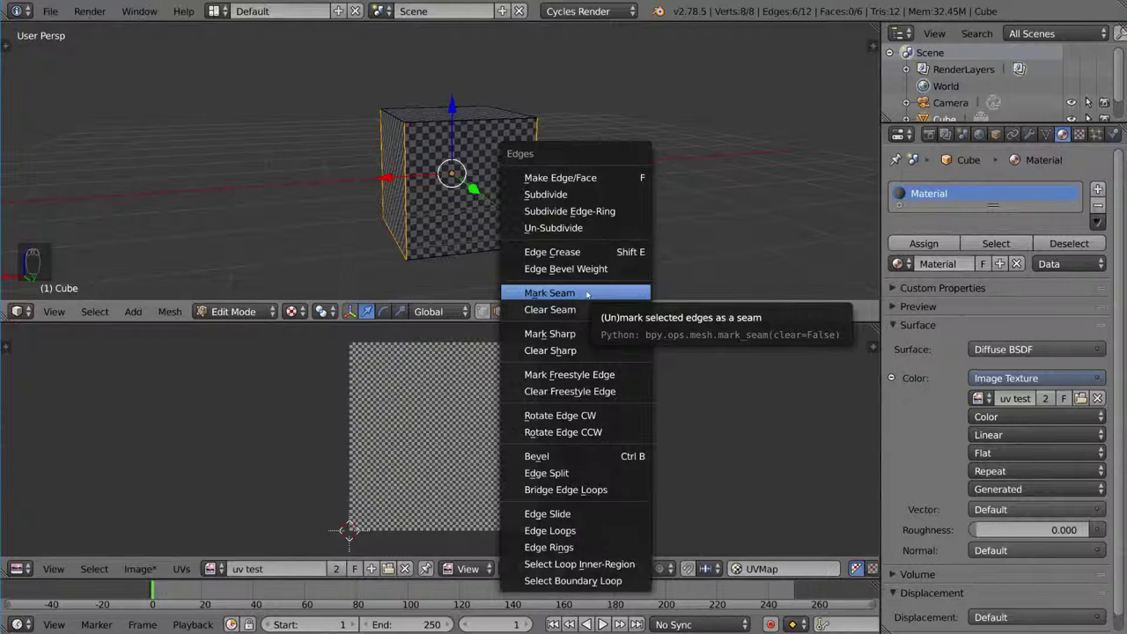
left_click(585, 293)
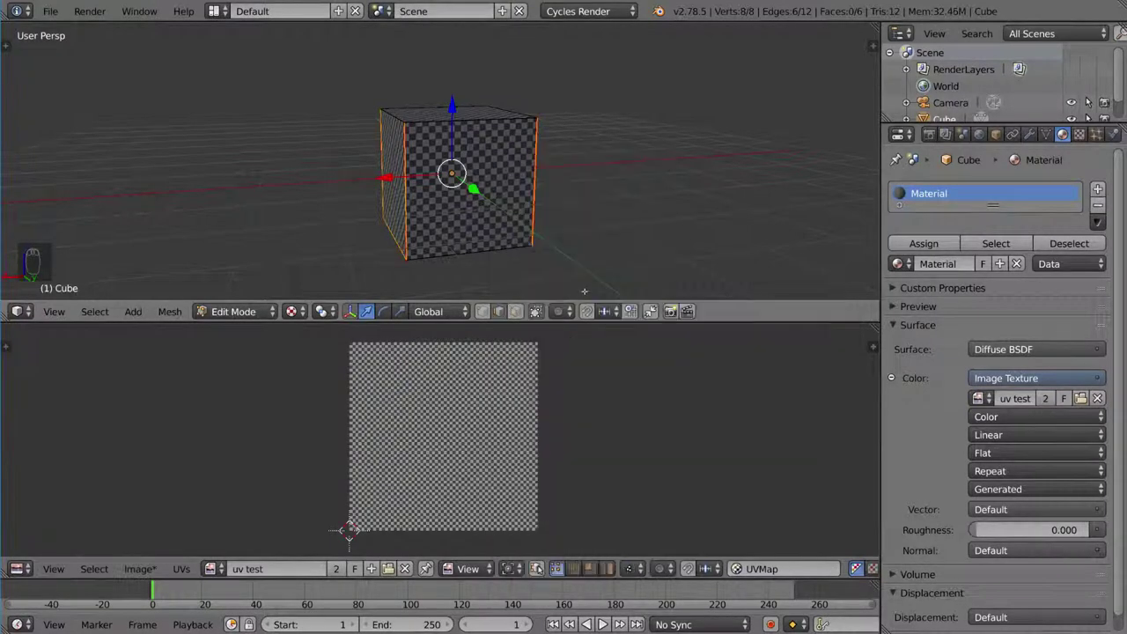
Mark a third bottom edge of the cube as a seam
key("a")
middle_click_drag(489, 248, 571, 219)
right_click(490, 245)
key("ctrl+e")
left_click(589, 244)
Select the whole cube and unwrap it along its marked seams
key("a")
key("a")
key("u")
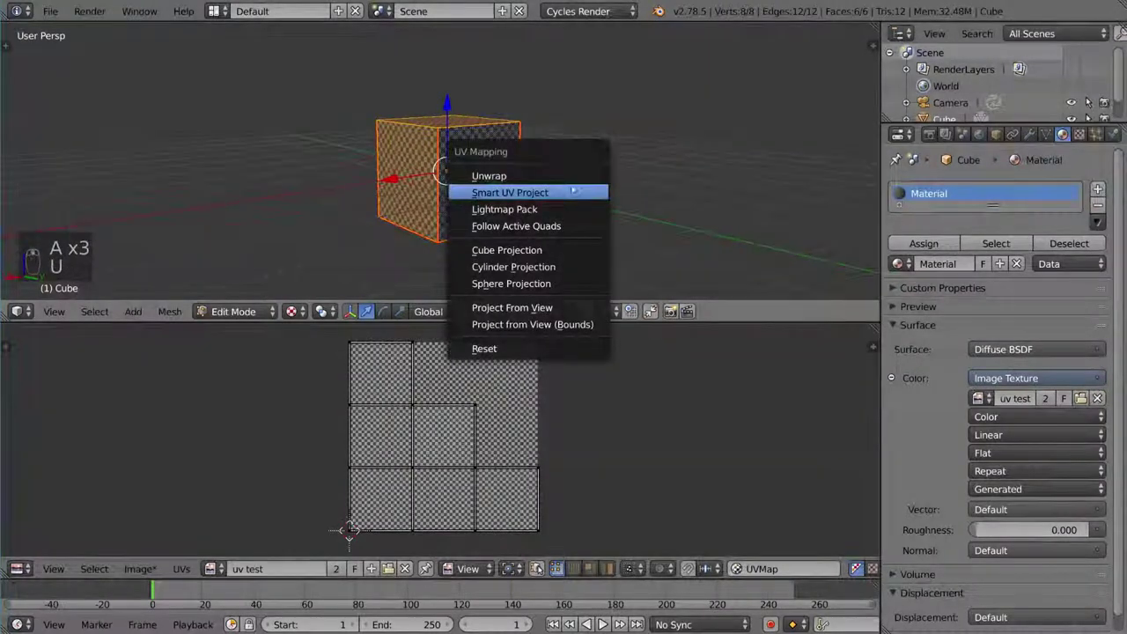
left_click(527, 179)
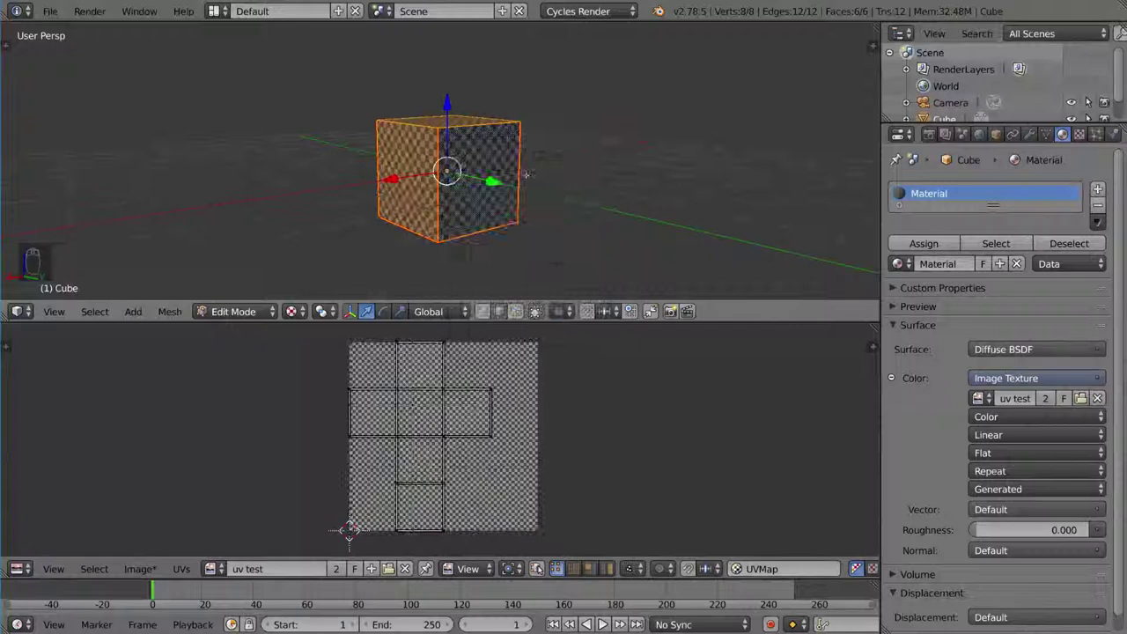
Select all UVs of the unwrapped layout and try moving them
key("a")
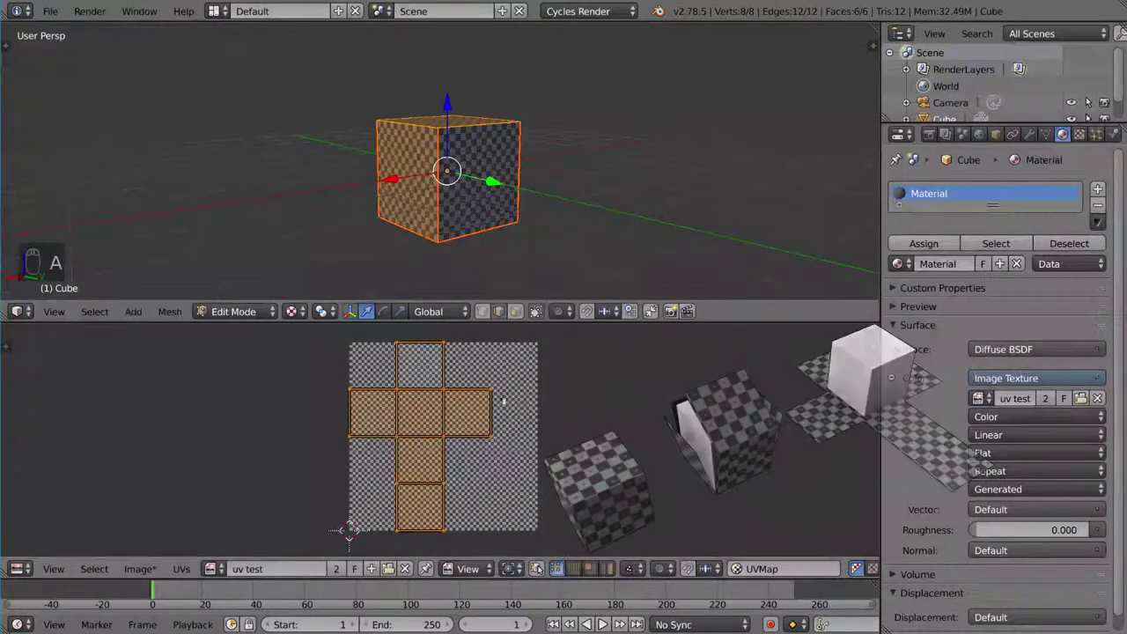
key("g")
left_click(496, 406)
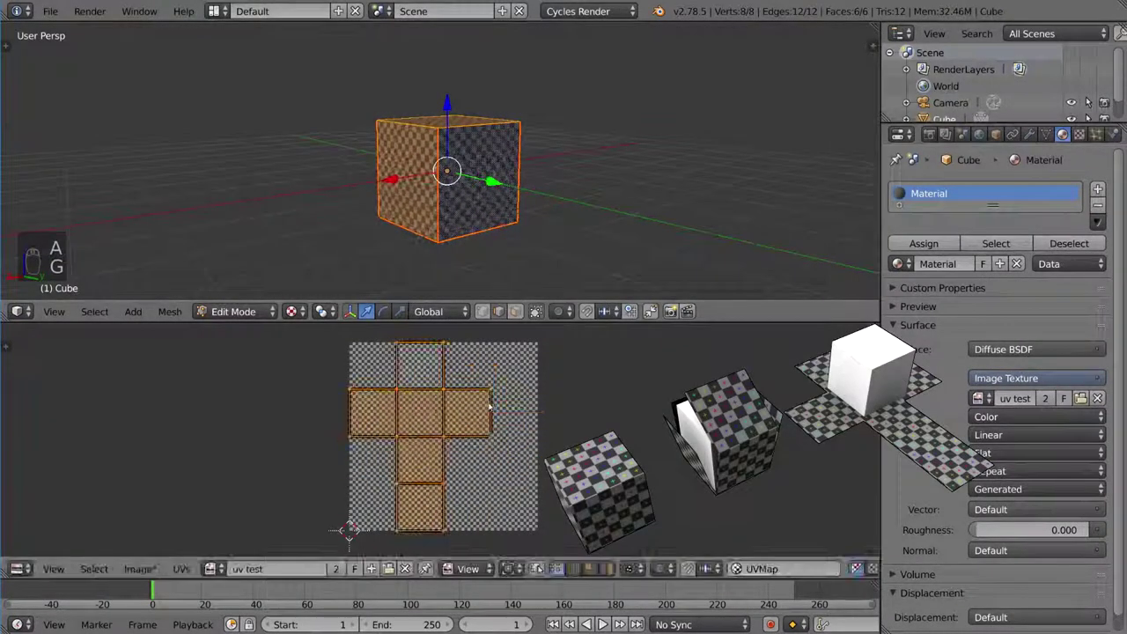
scroll(506, 417, "down", 2)
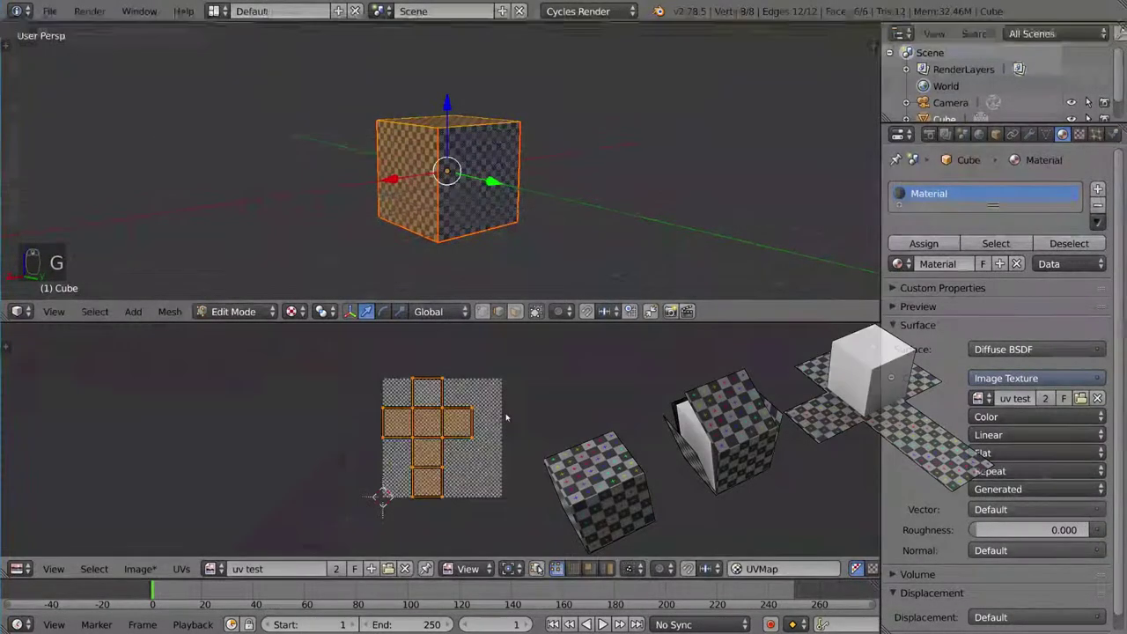
Switch to face select mode and select one side face to locate it in the UV layout
middle_click_drag(475, 176, 547, 181)
key("a")
key("ctrl+Tab")
left_click(483, 214)
right_click(488, 178)
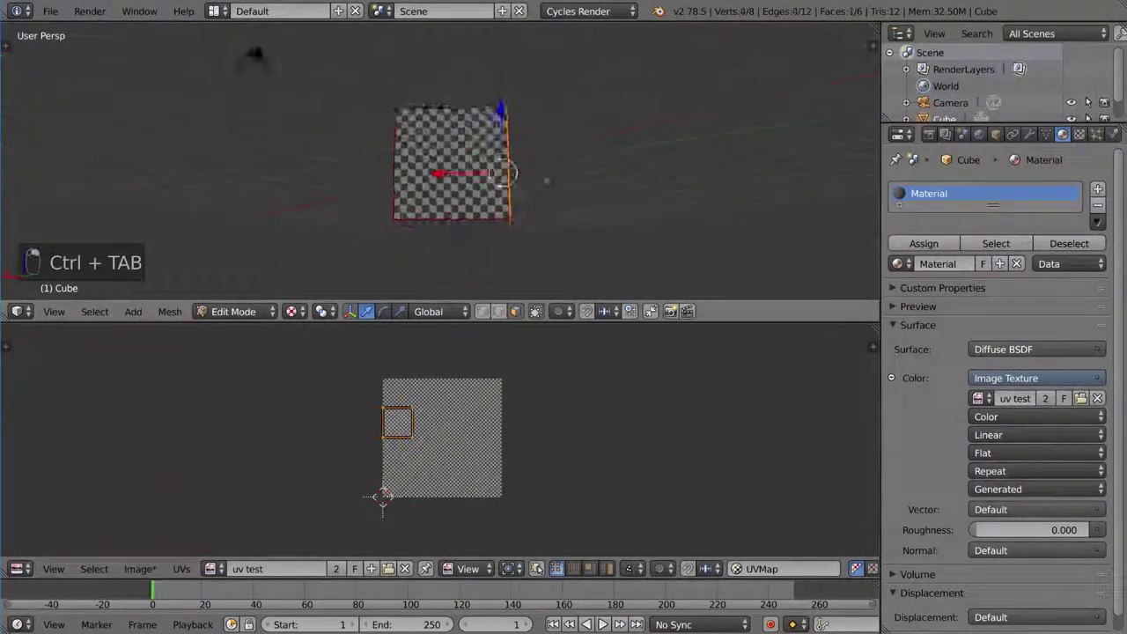
Select further side faces and the bottom face to compare their places in the unwrapped layout
right_click(407, 185, "shift")
middle_click_drag(408, 185, 564, 188)
right_click(468, 137)
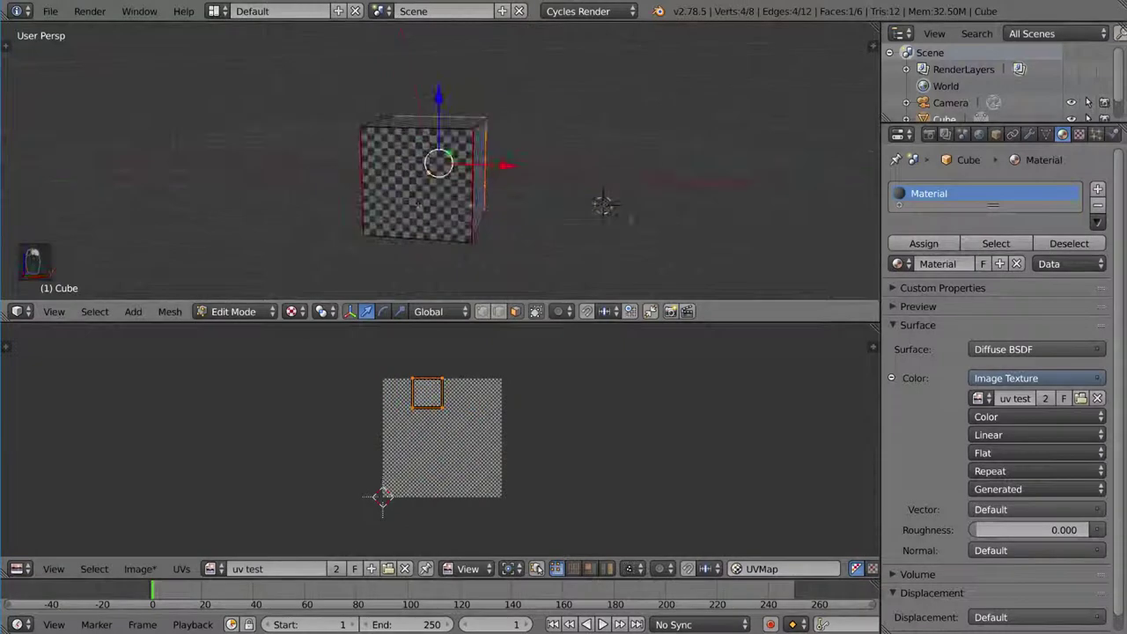
right_click(418, 205)
middle_click_drag(418, 205, 392, 141)
right_click(429, 219, "shift")
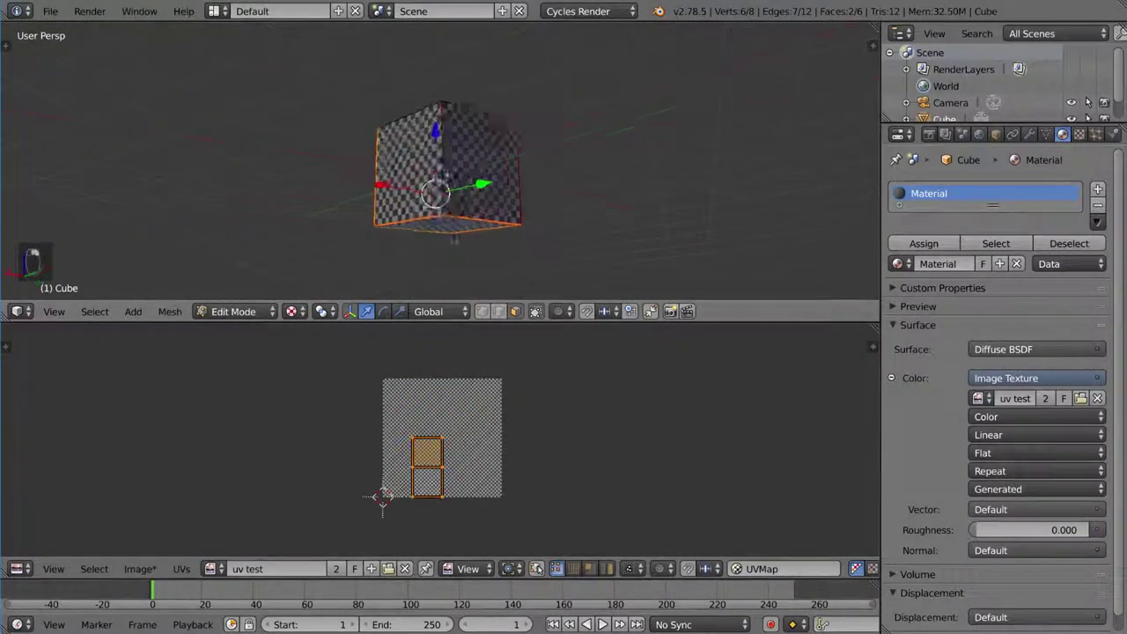
Switch to edge select mode and select one bottom edge of the cube to check it against the seams
right_click(471, 195)
key("ctrl+Tab")
left_click(468, 204)
right_click(503, 229)
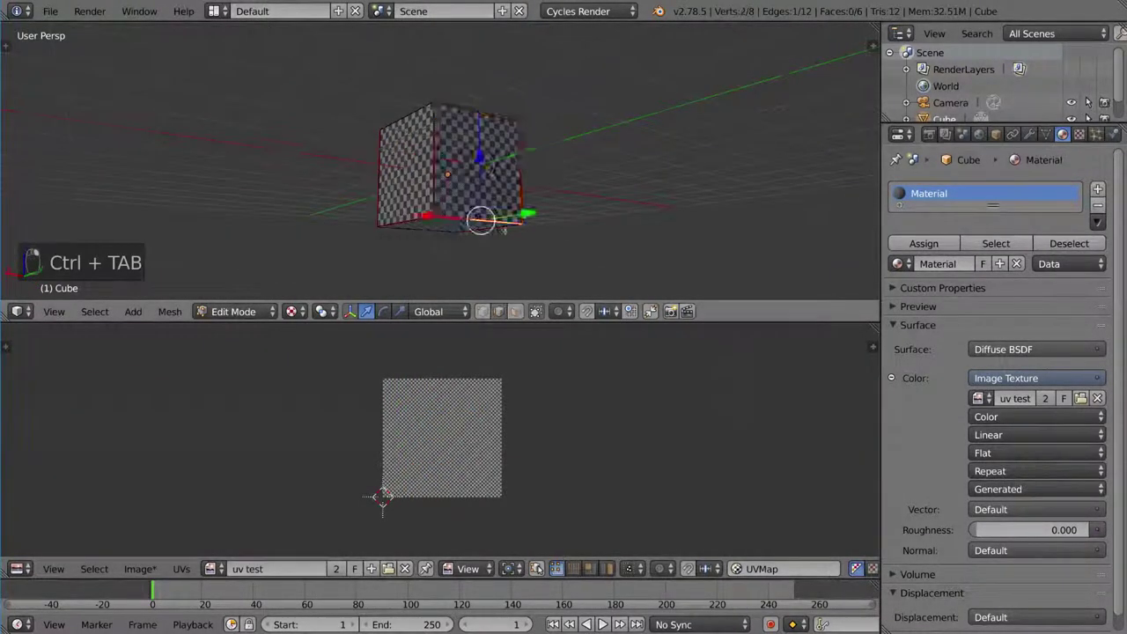
middle_click_drag(504, 230, 557, 238)
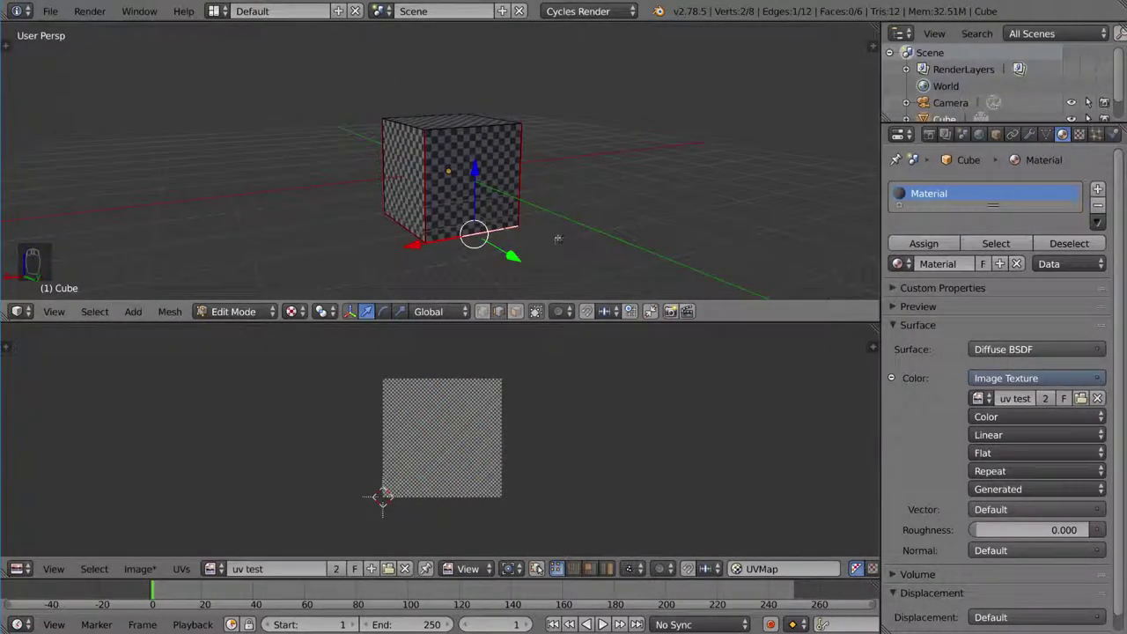
middle_click_drag(487, 239, 426, 166)
Select the whole cube to bring its complete unwrapped layout into the UV editor
key("a")
key("a")
middle_click_drag(645, 136, 202, 88)
mouse_move(577, 179)
middle_mouse_down()
mouse_move(589, 194)
mouse_move(637, 195)
mouse_move(592, 203)
mouse_move(593, 191)
middle_mouse_up()
scroll(536, 422, "up", 4)
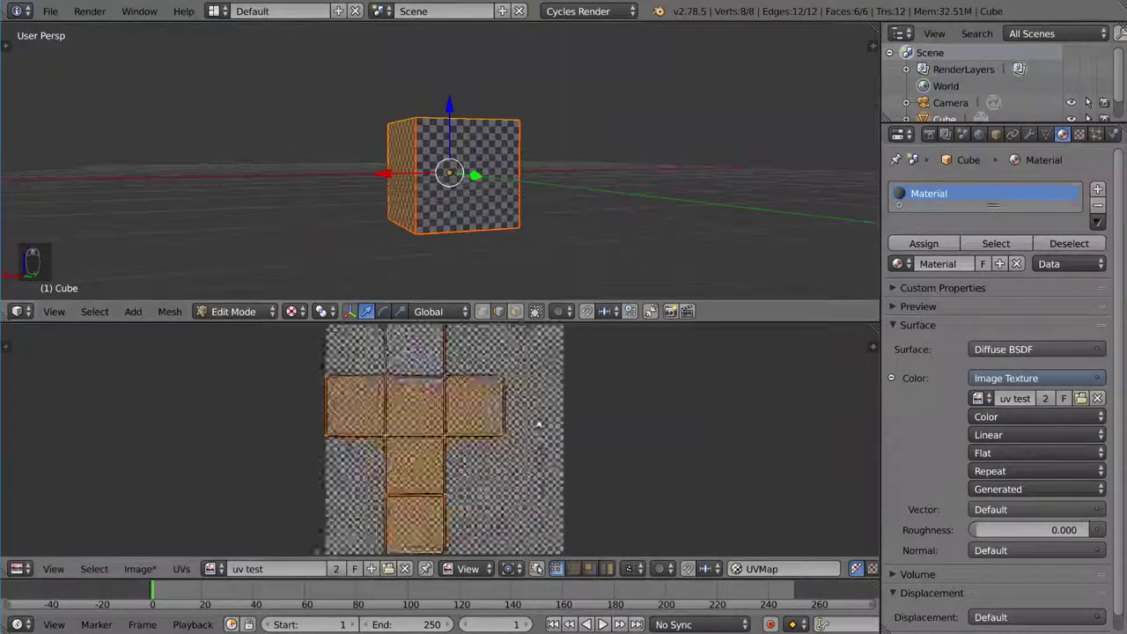
scroll(504, 402, "down", 2)
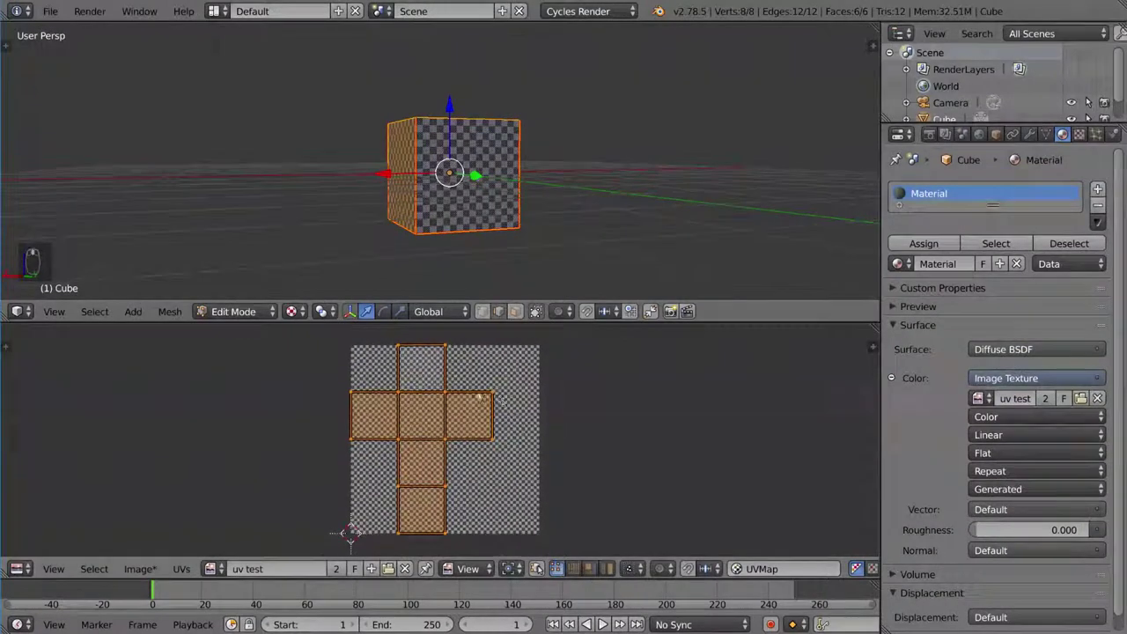
scroll(475, 394, "up", 1)
scroll(448, 386, "down", 1)
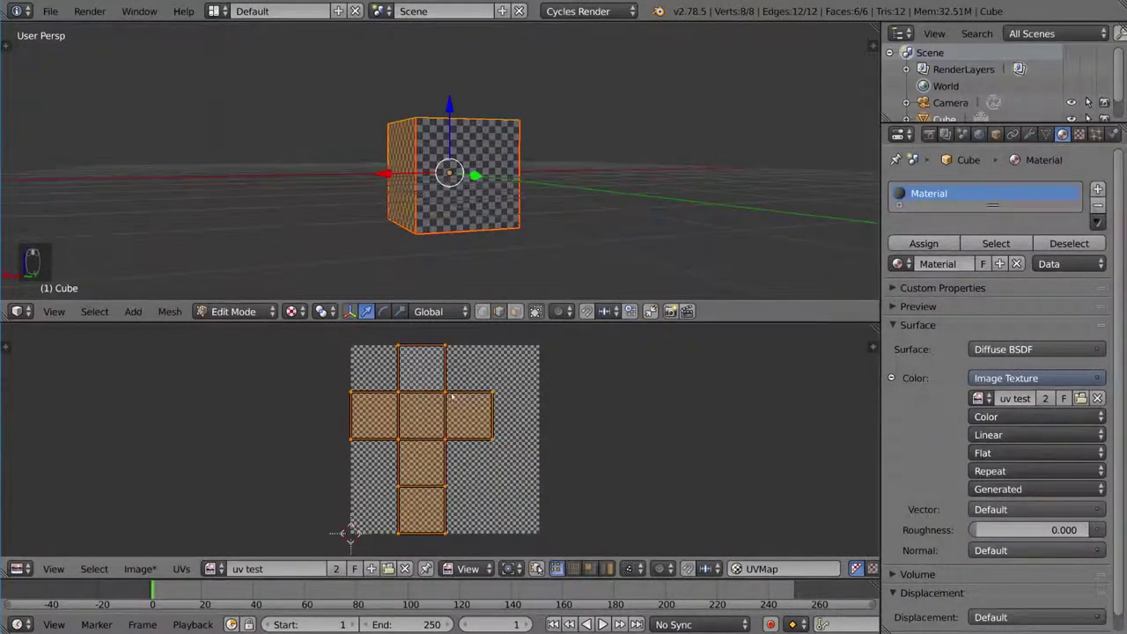
Try moving the single UV vertex at the upper right corner of the cross layout's centre square
right_click(448, 394)
key("g")
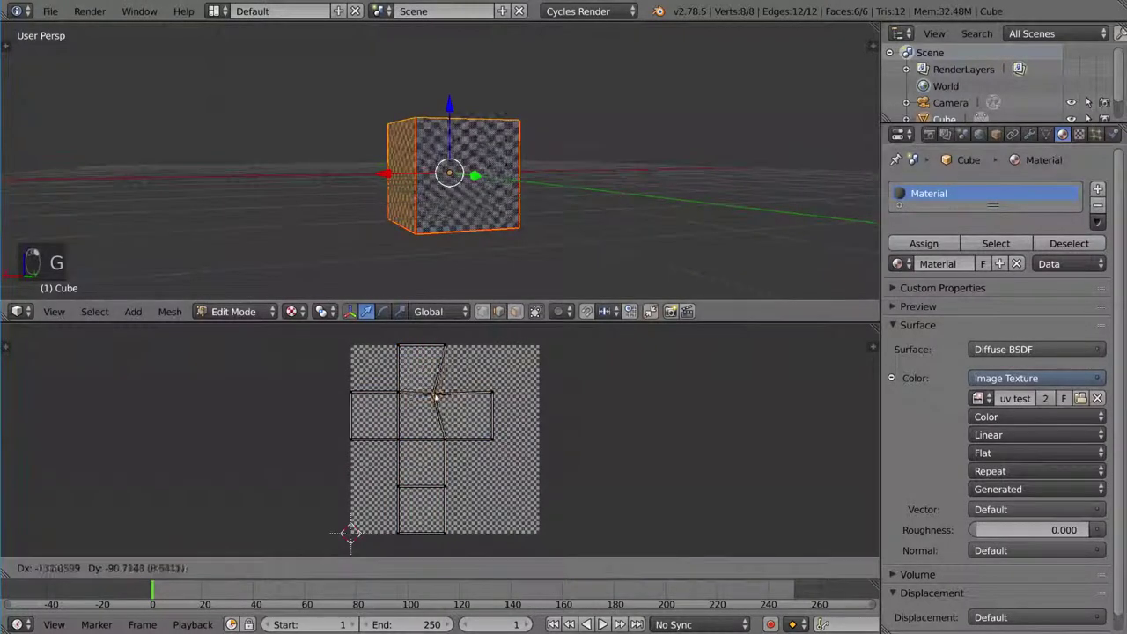
right_click(436, 398)
middle_click_drag(490, 211, 503, 236)
key("g")
right_click(484, 403)
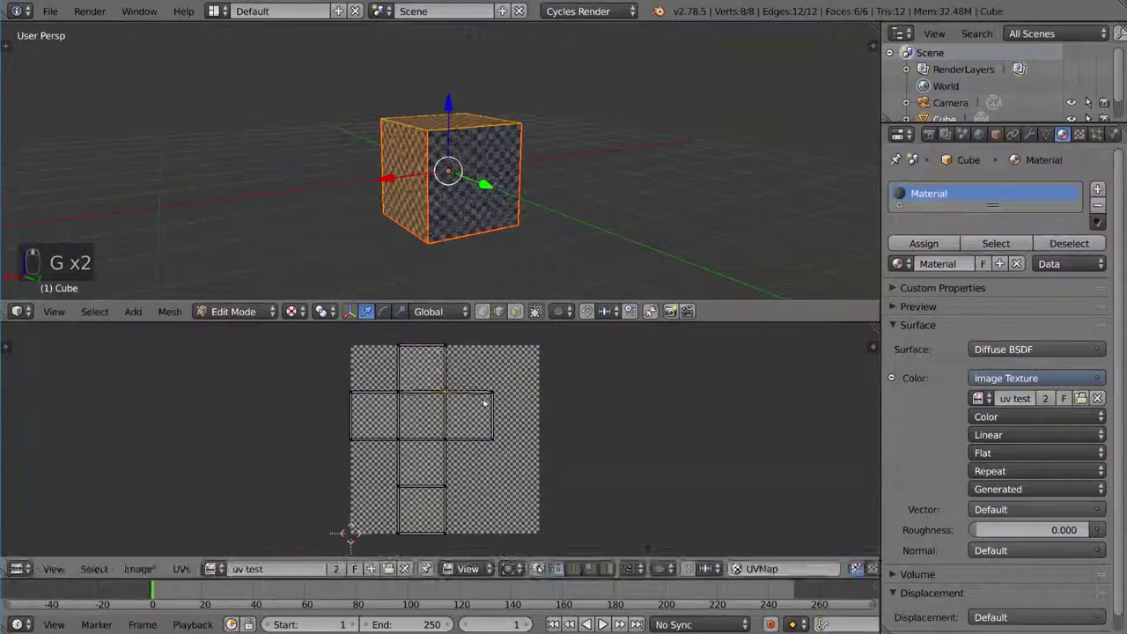
Try moving the two UV vertices along the upper edge of the centre square
key("a")
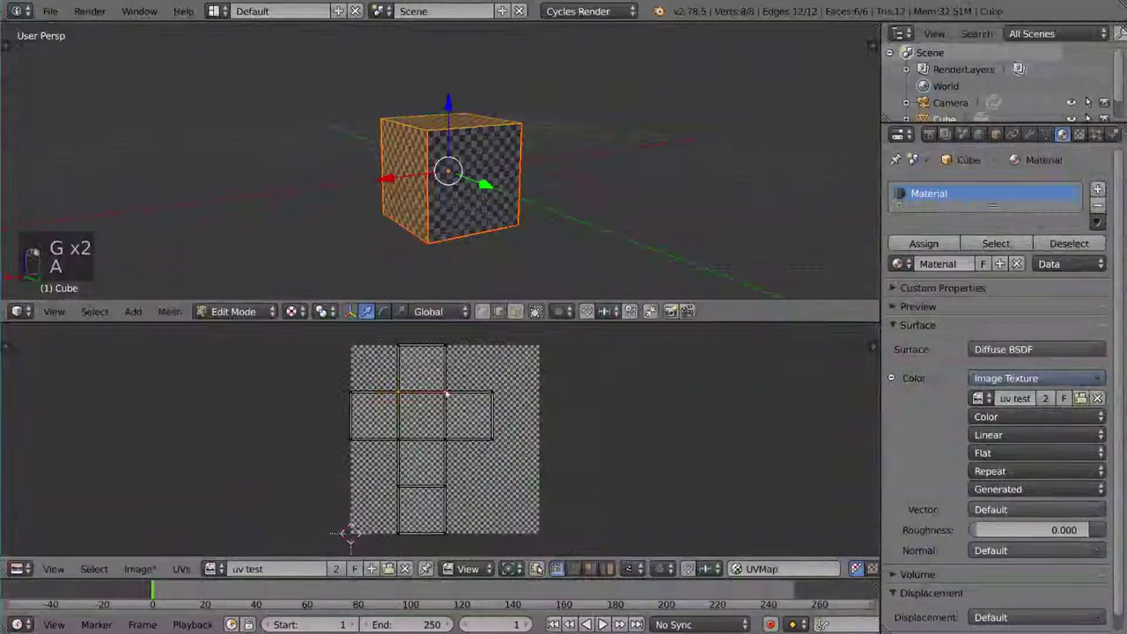
key("g")
right_click(449, 398)
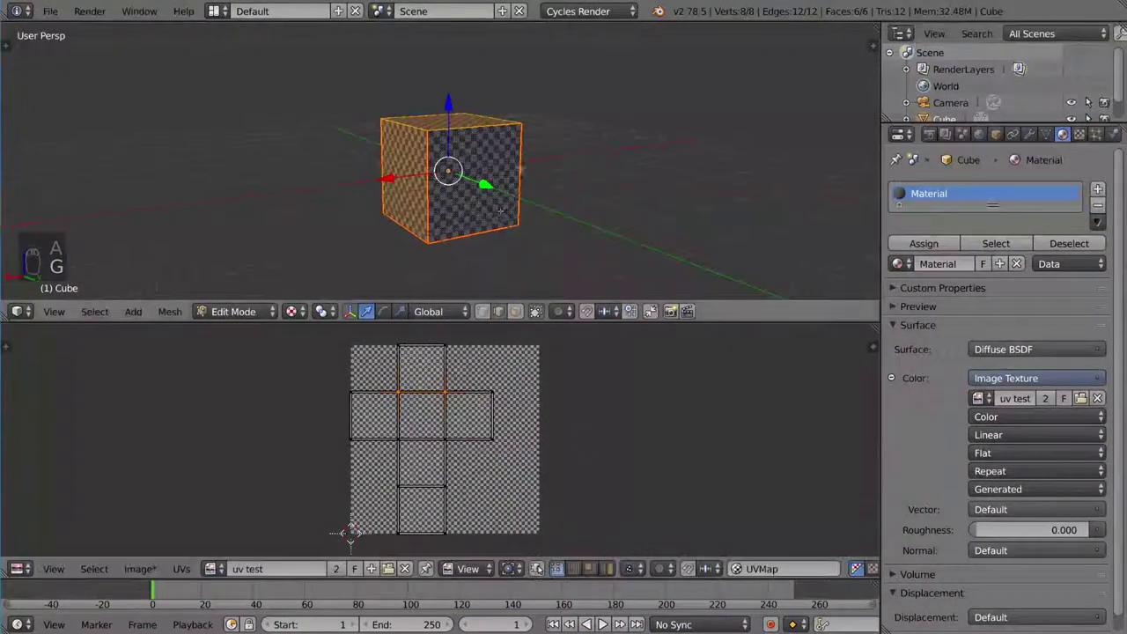
Switch to face select mode, compare the top face and its adjoining side face, and reselect the whole cube with all its UVs
key("ctrl+Tab")
left_click(498, 221)
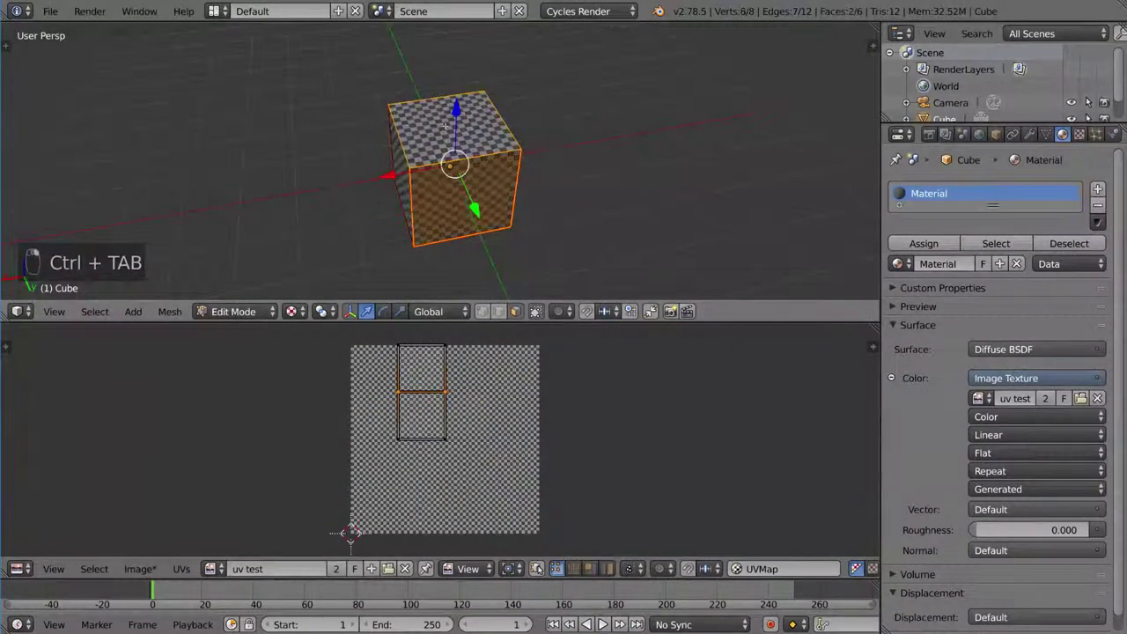
middle_click_drag(576, 190, 518, 260)
key("a")
key("a")
key("a")
key("a")
key("a")
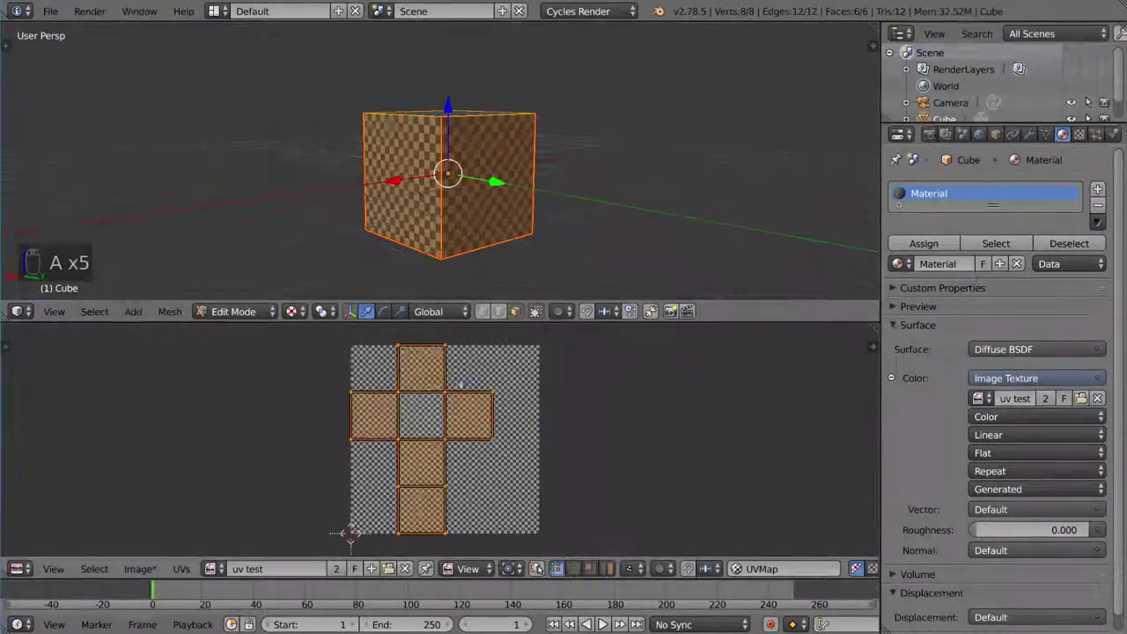
Try moving the entire unwrapped layout across the texture to see how the checker pattern shifts on the cube
key("g")
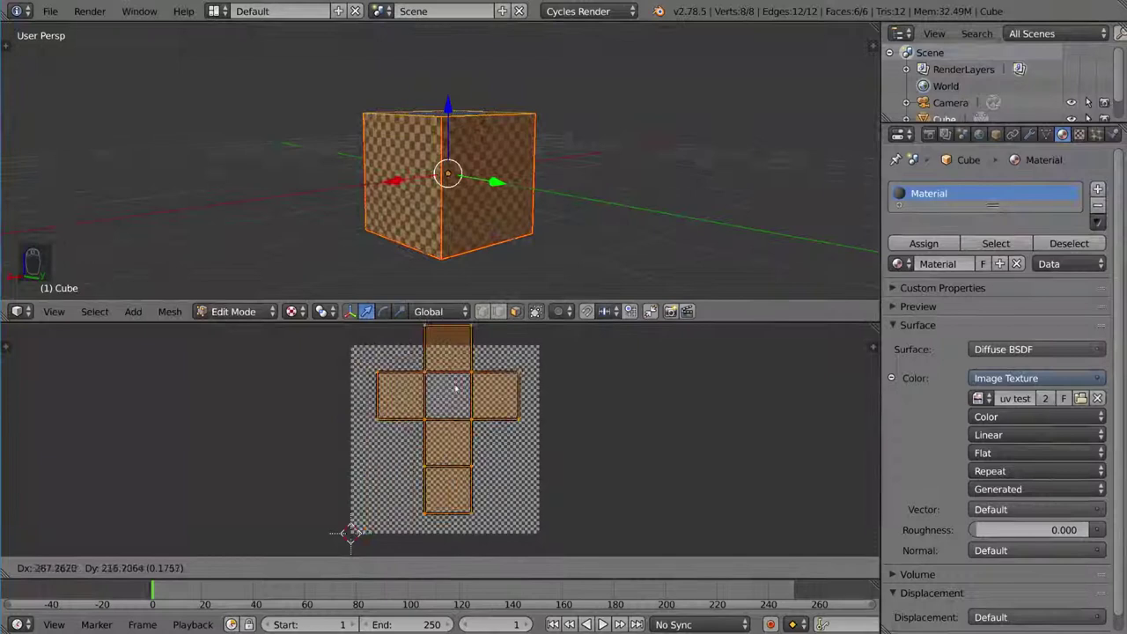
left_click(468, 407)
middle_click_drag(601, 94, 604, 115)
key("g")
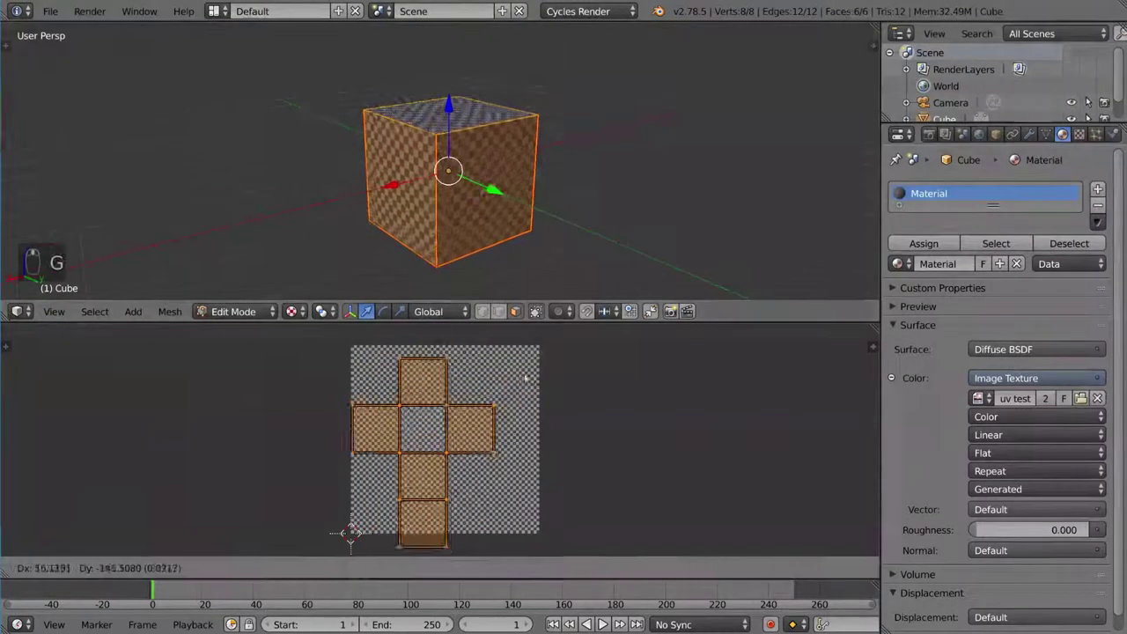
left_click(483, 375)
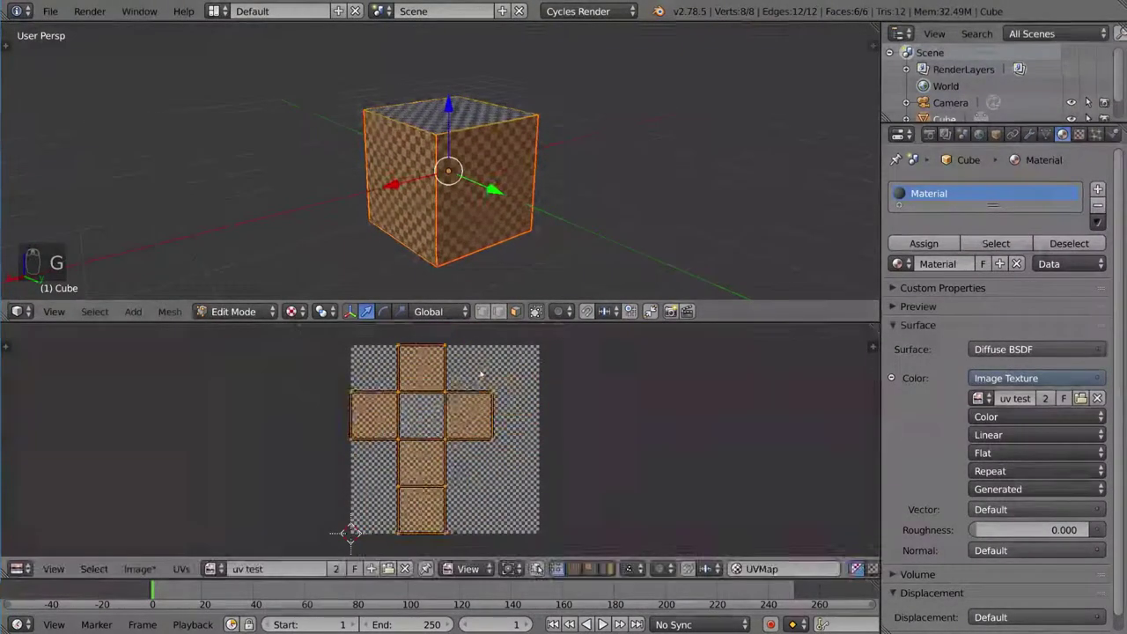
Maximize the UV editor to examine the layout against the checker texture, and restore the split view
scroll(480, 368, "up", 2)
key("ctrl+Up")
scroll(481, 367, "up", 1)
middle_click_drag(536, 251, 495, 310)
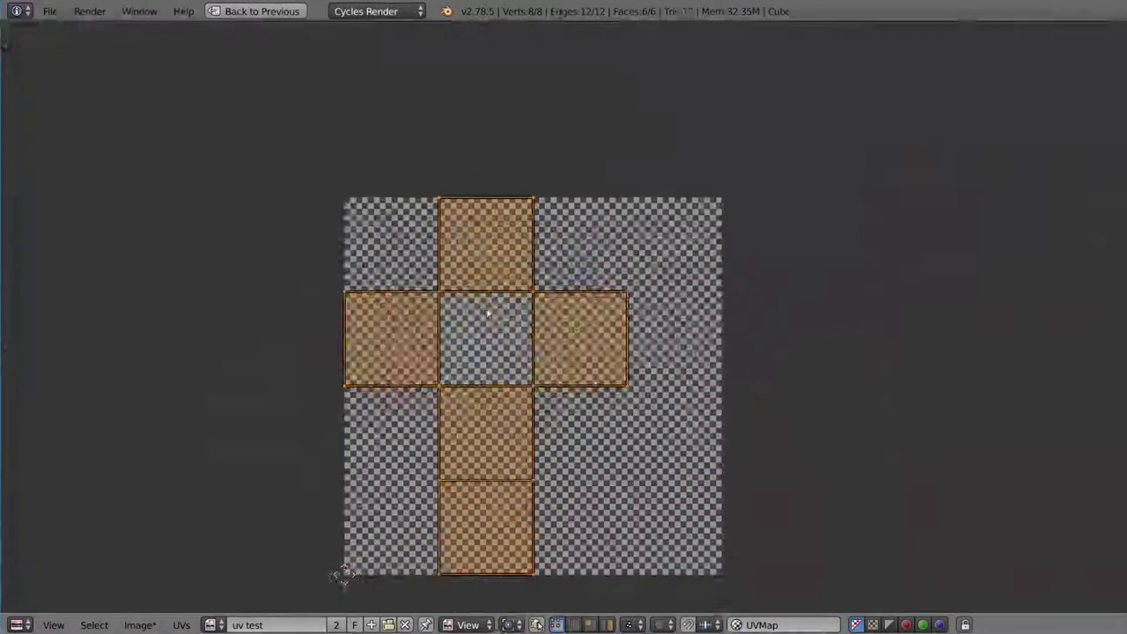
key("shift+space")
Box-select the upper edge of the layout's uppermost square and try moving it
middle_click_drag(454, 361, 442, 386)
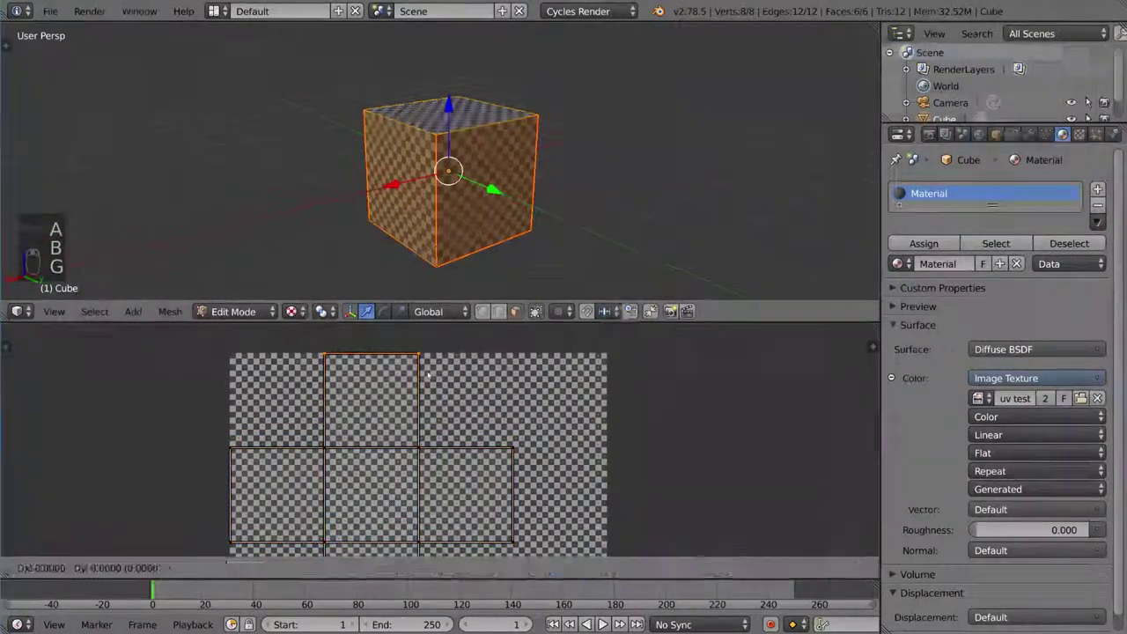
scroll(421, 377, "up", 5)
scroll(353, 377, "up", 3)
Select all UVs, scale the layout down slightly and move it so its edges line up with the texture's checker squares
key("a")
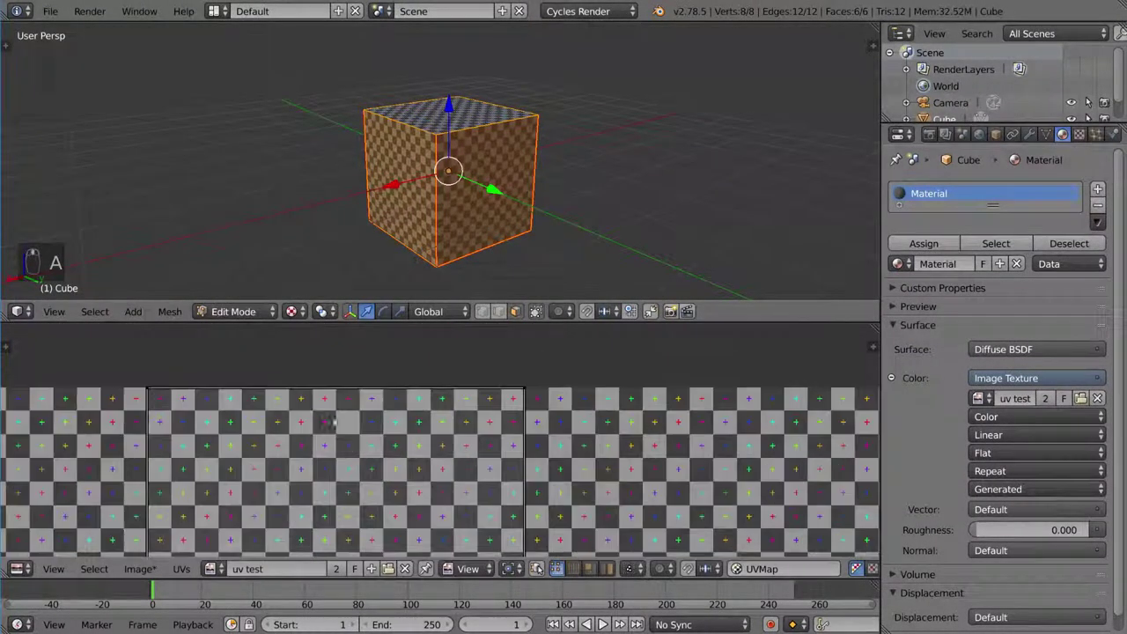
key("a")
key("g")
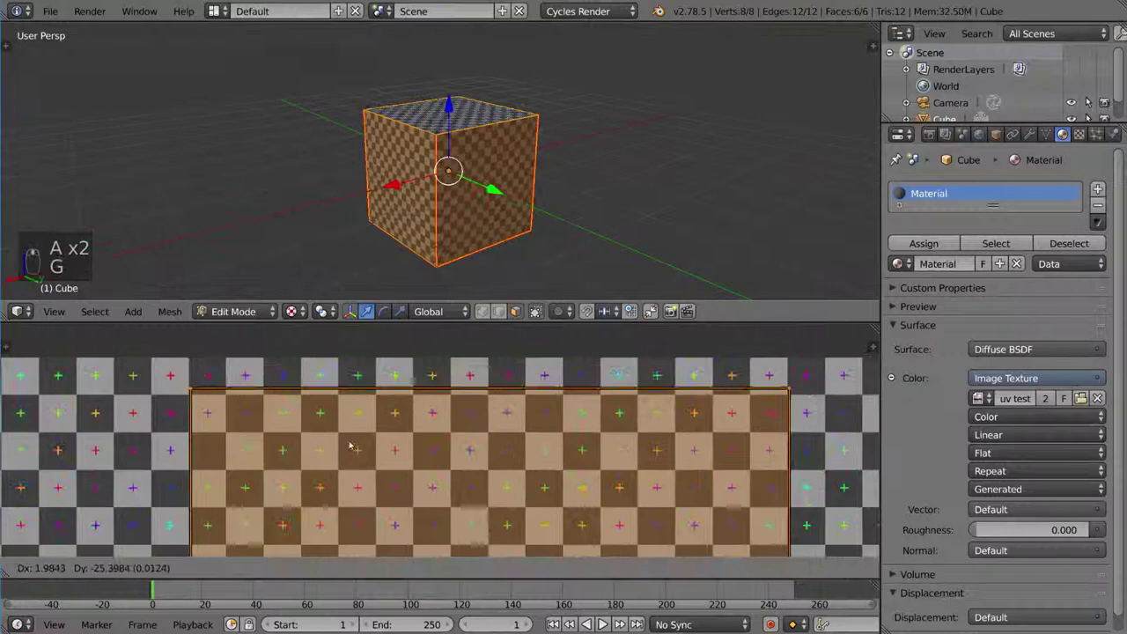
key("s")
key("g")
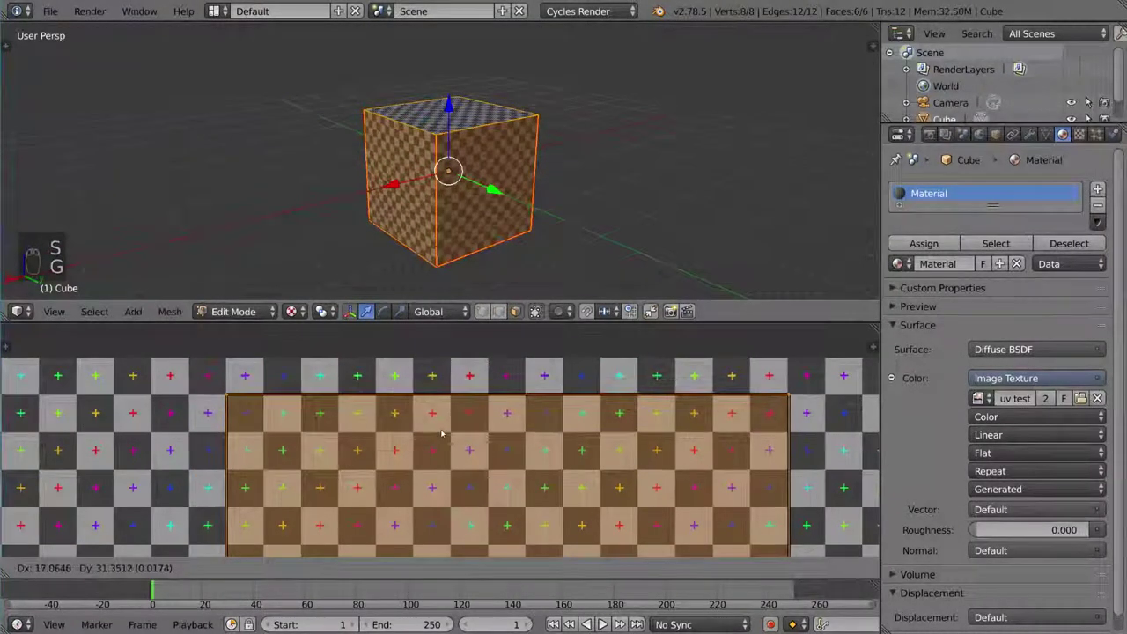
left_click(426, 432)
scroll(523, 446, "down", 5)
middle_click_drag(523, 446, 483, 56)
scroll(499, 505, "down", 5)
scroll(493, 413, "up", 3)
middle_click_drag(499, 505, 487, 428)
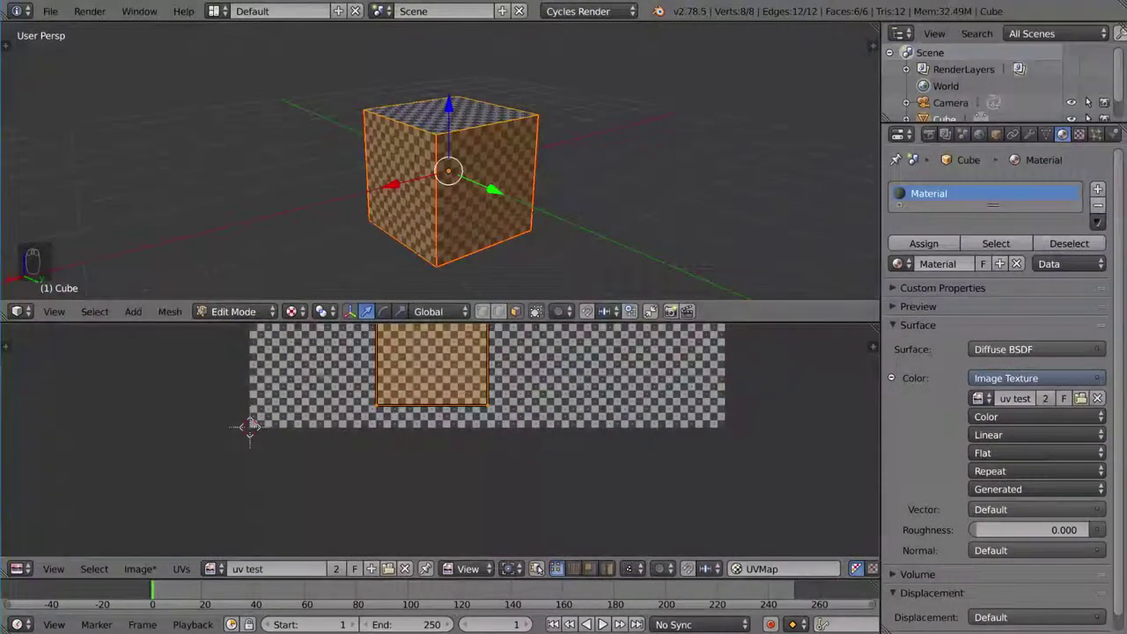